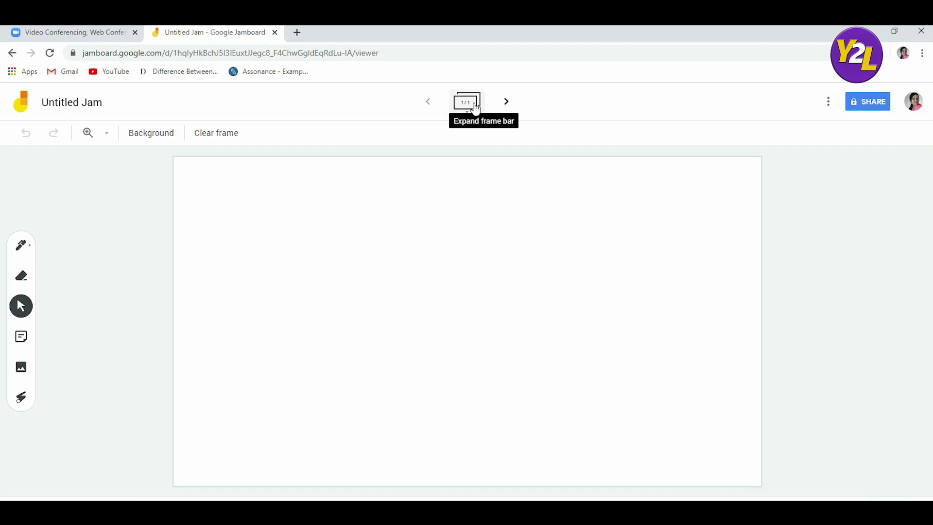
- Add two blank frames to the jam and return to the first frame
{"action": "left_click", "coordinate": [506, 103]}
{"action": "left_click", "coordinate": [506, 103]}
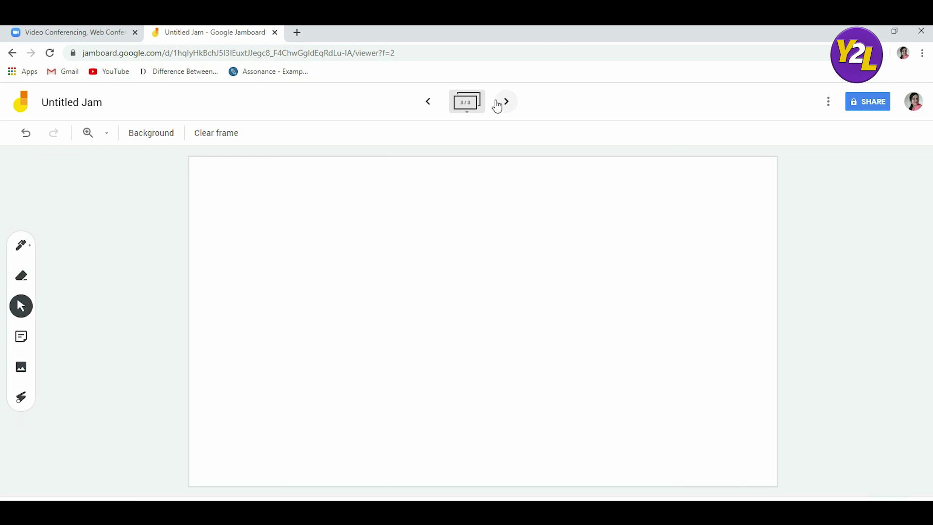
{"action": "left_click", "coordinate": [429, 102]}
{"action": "left_click", "coordinate": [429, 102]}
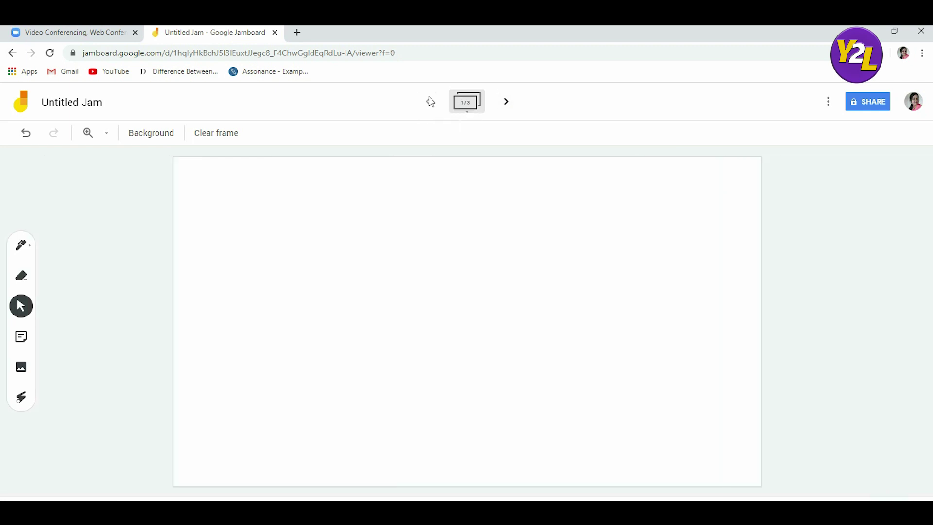
- Zoom the first frame to 100%, look across it, and return it to the fit zoom level
{"action": "left_click", "coordinate": [106, 141]}
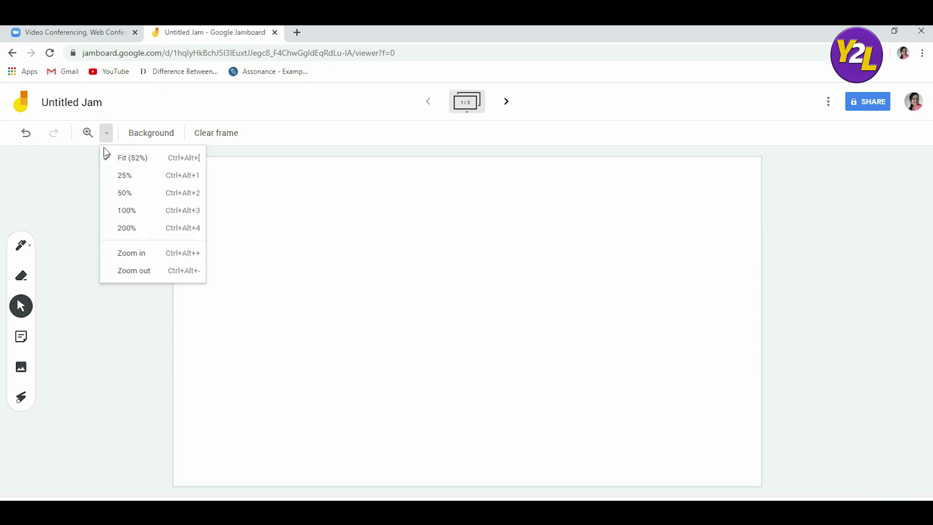
{"action": "left_click", "coordinate": [119, 212]}
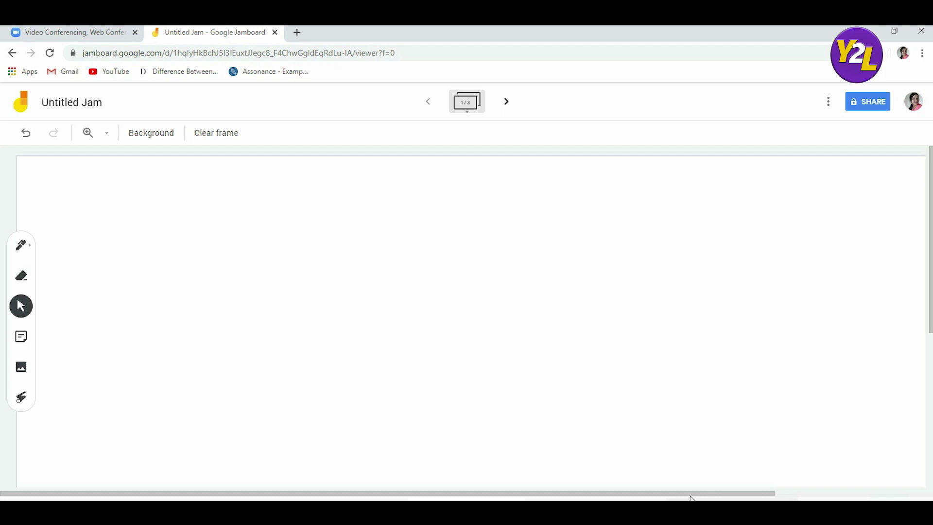
{"action": "scroll", "coordinate": [696, 491], "scroll_direction": "right", "scroll_amount": 3}
{"action": "scroll", "coordinate": [646, 498], "scroll_direction": "left", "scroll_amount": 2}
{"action": "scroll", "coordinate": [646, 496], "scroll_direction": "left", "scroll_amount": 1}
{"action": "left_click", "coordinate": [107, 136]}
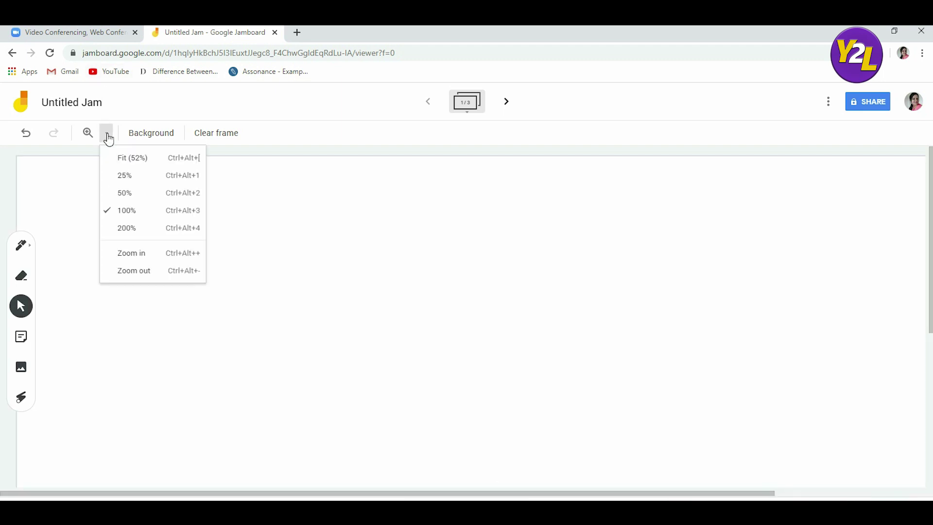
{"action": "left_click", "coordinate": [122, 162]}
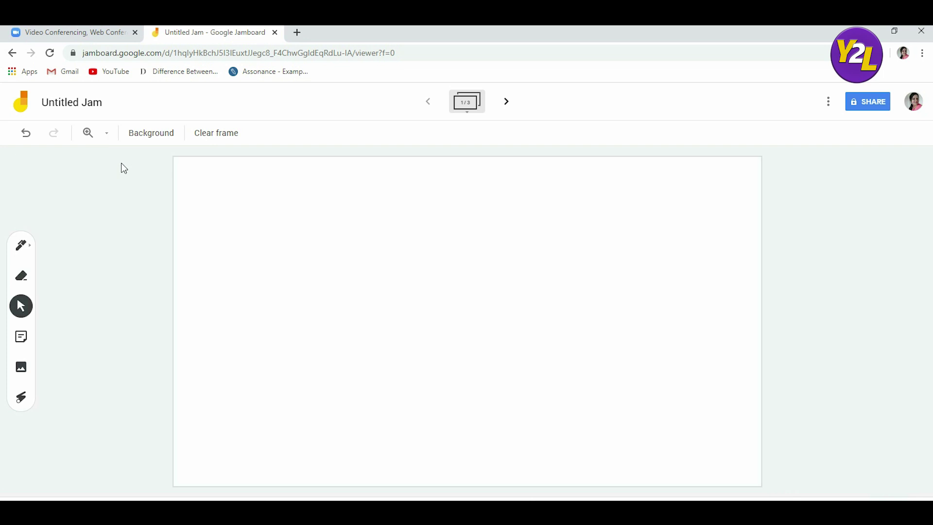
- Try the dotted, lined and blue squared backgrounds on the first frame
{"action": "left_click", "coordinate": [154, 139]}
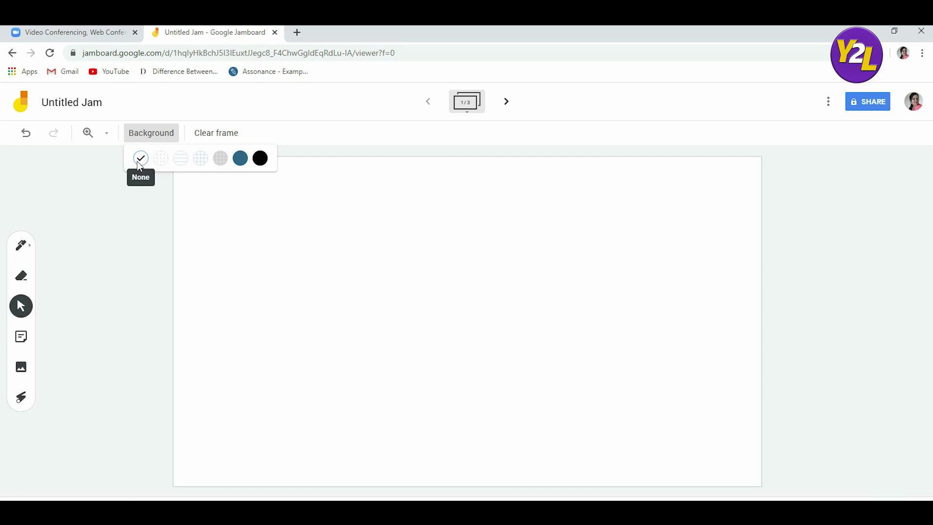
{"action": "left_click", "coordinate": [164, 158]}
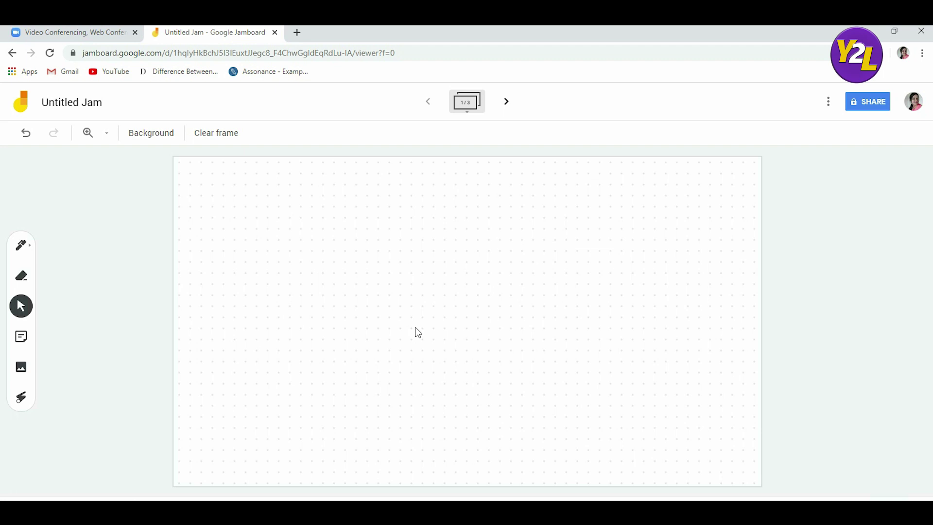
{"action": "left_click", "coordinate": [141, 134]}
{"action": "left_click", "coordinate": [183, 162]}
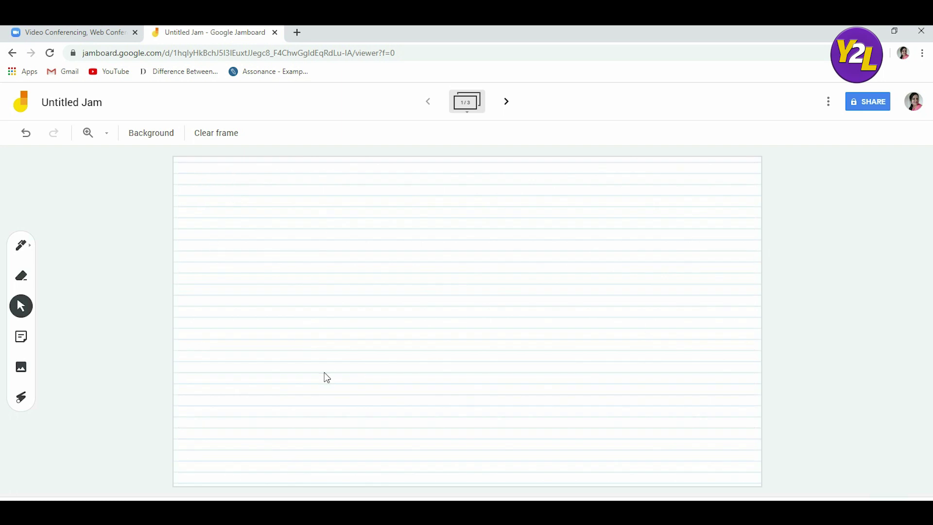
{"action": "left_click", "coordinate": [170, 139]}
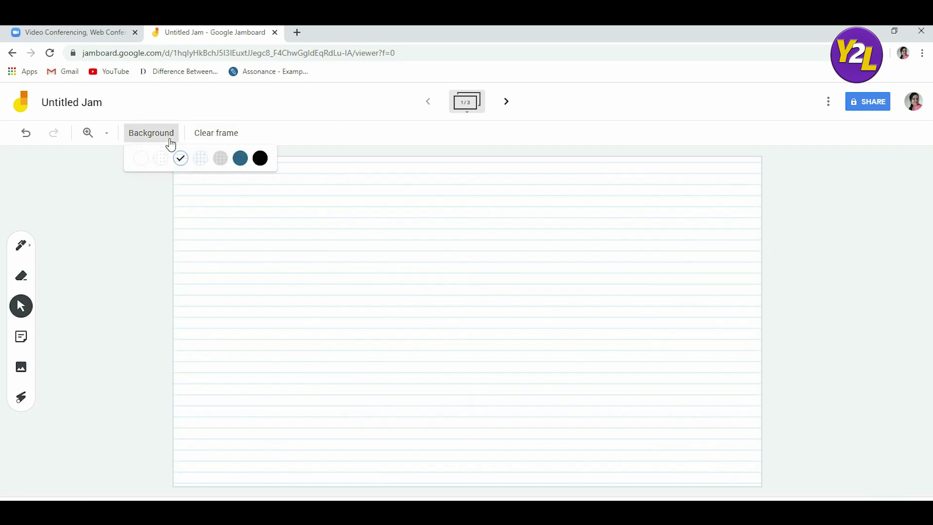
{"action": "left_click", "coordinate": [200, 158]}
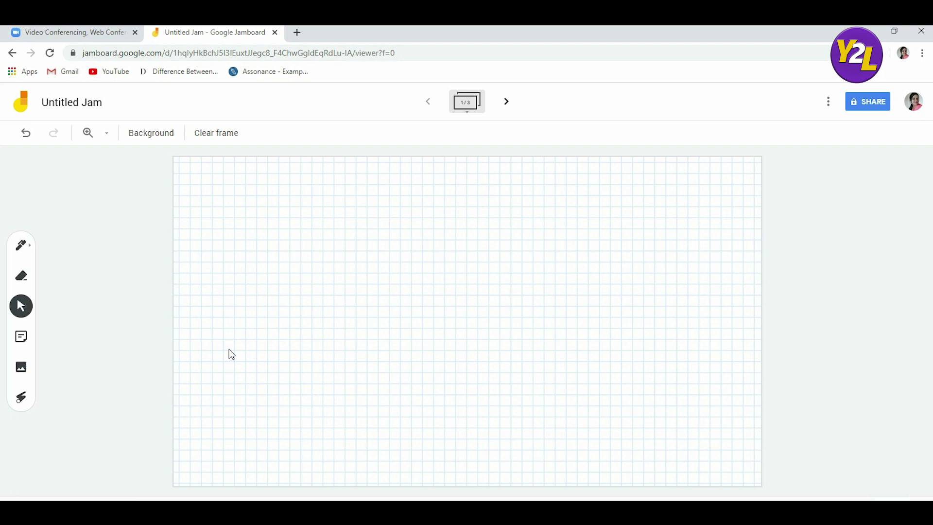
- Try the grey grid, blue and black backgrounds on the first frame, and set the background back to None
{"action": "left_click", "coordinate": [150, 133]}
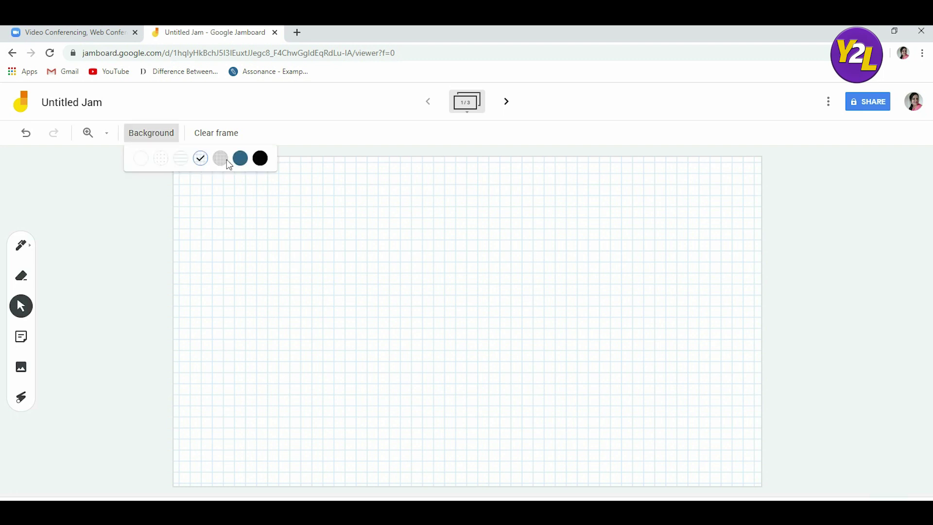
{"action": "left_click", "coordinate": [227, 160]}
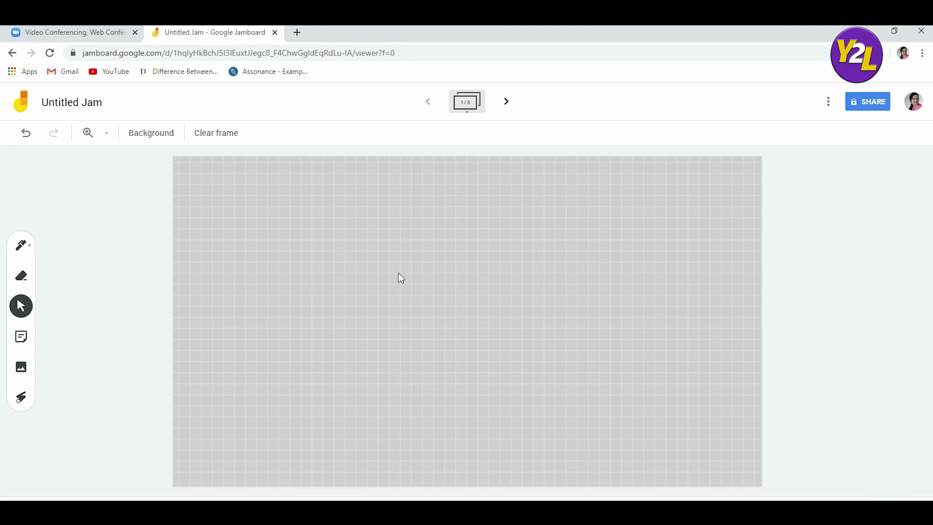
{"action": "left_click", "coordinate": [156, 138]}
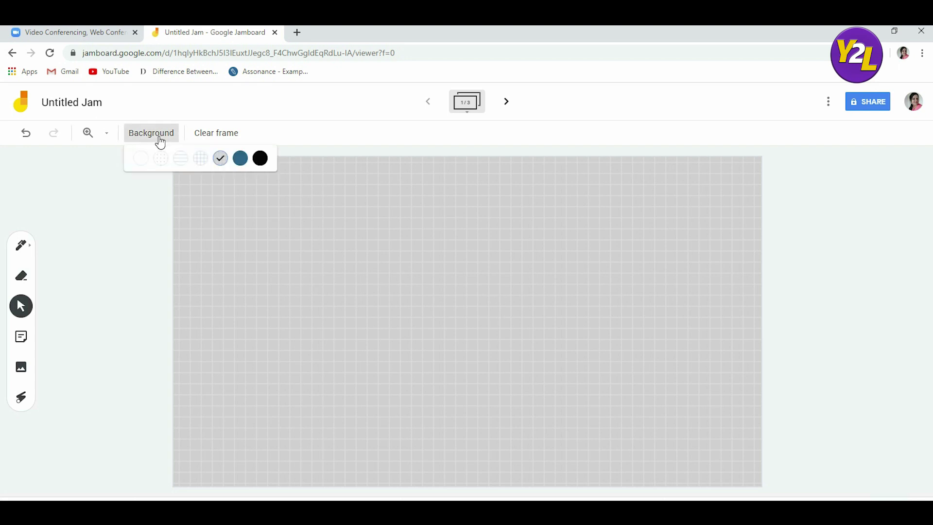
{"action": "left_click", "coordinate": [240, 161]}
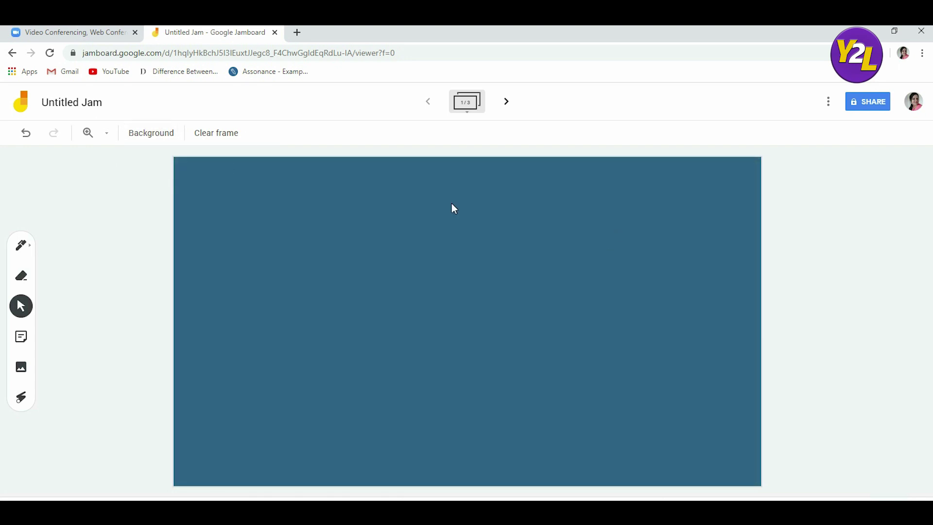
{"action": "left_click", "coordinate": [154, 133]}
{"action": "left_click", "coordinate": [261, 158]}
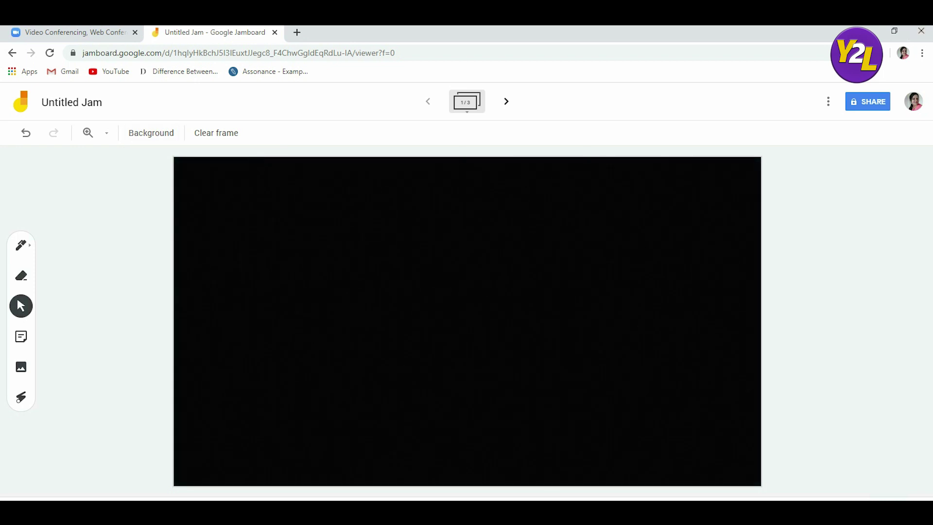
{"action": "left_click", "coordinate": [138, 140]}
{"action": "left_click", "coordinate": [139, 161]}
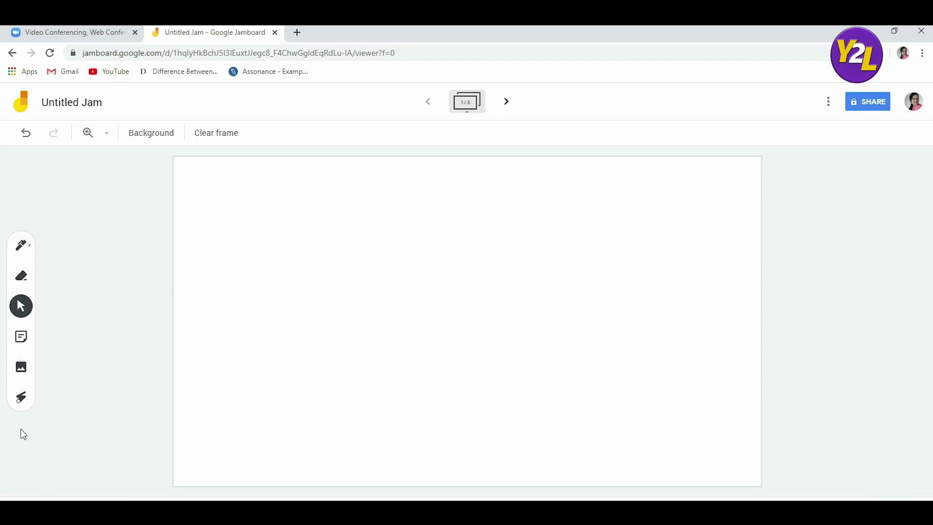
- Handwrite "Hi" near the upper-left corner of the frame with the turquoise Pen
{"action": "left_click", "coordinate": [25, 249]}
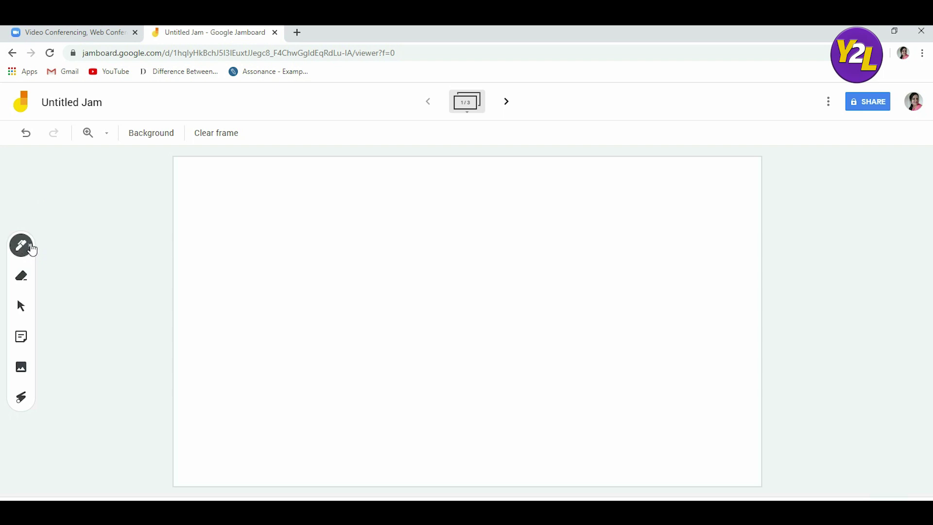
{"action": "left_click", "coordinate": [31, 249]}
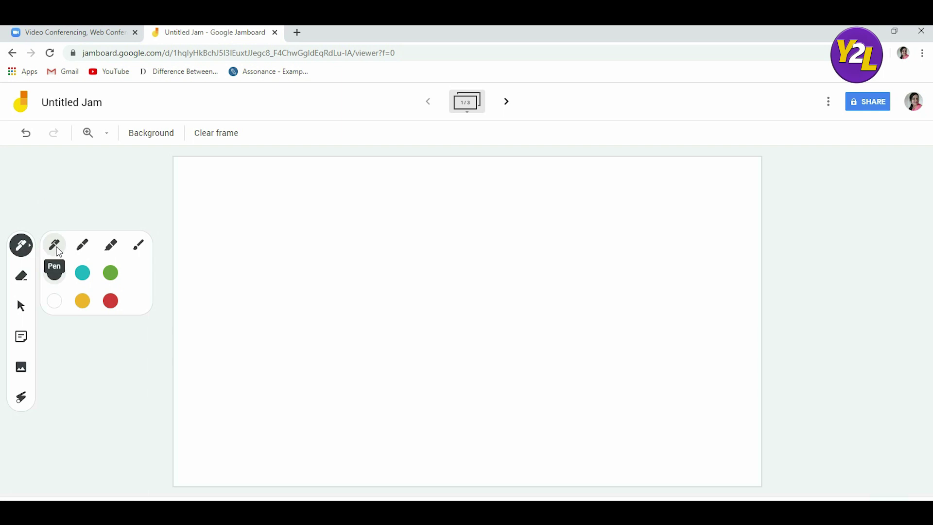
{"action": "left_click", "coordinate": [111, 255]}
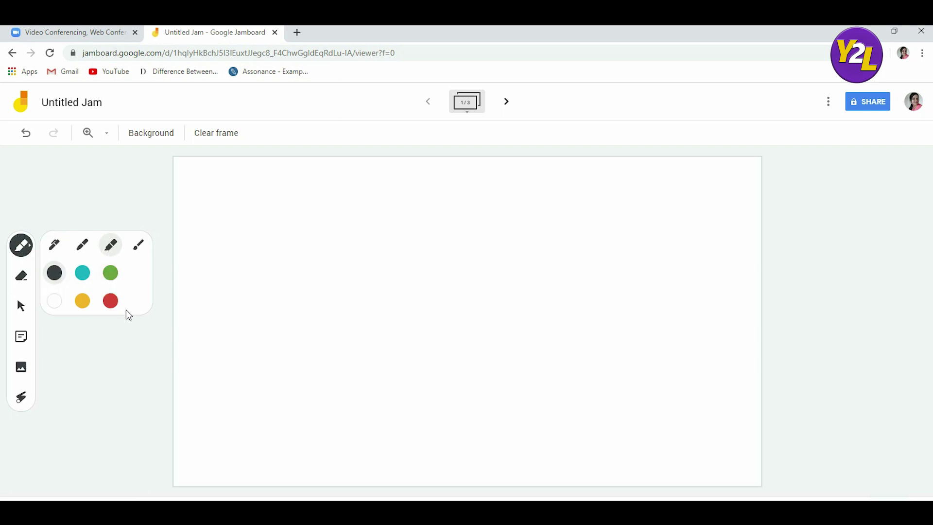
{"action": "left_click", "coordinate": [54, 251]}
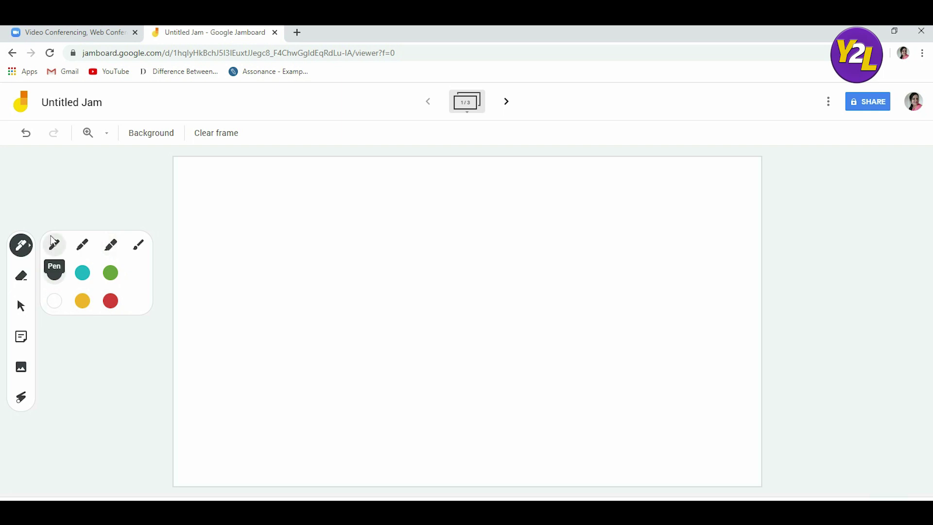
{"action": "left_click", "coordinate": [81, 275]}
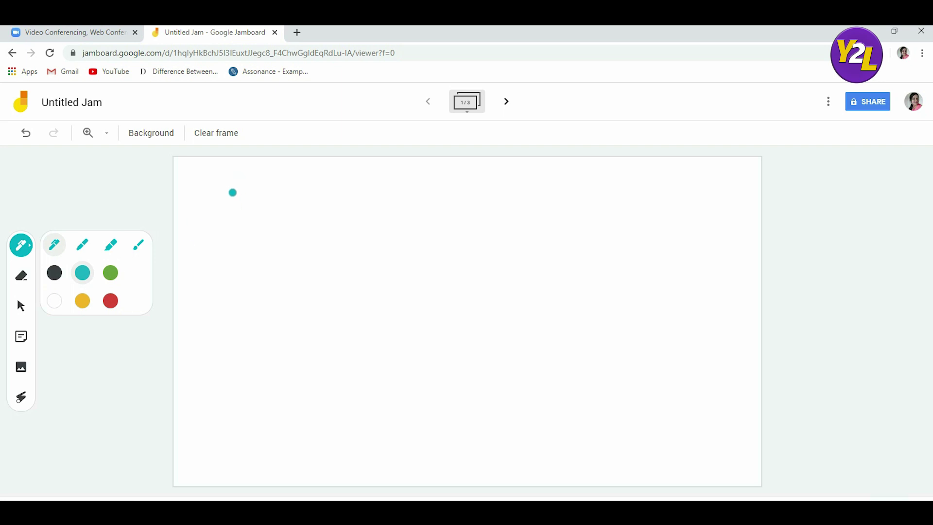
{"action": "mouse_move", "coordinate": [224, 194]}
{"action": "left_mouse_down"}
{"action": "mouse_move", "coordinate": [228, 227]}
{"action": "mouse_move", "coordinate": [248, 210]}
{"action": "mouse_move", "coordinate": [251, 227]}
{"action": "mouse_move", "coordinate": [286, 228]}
{"action": "left_mouse_up"}
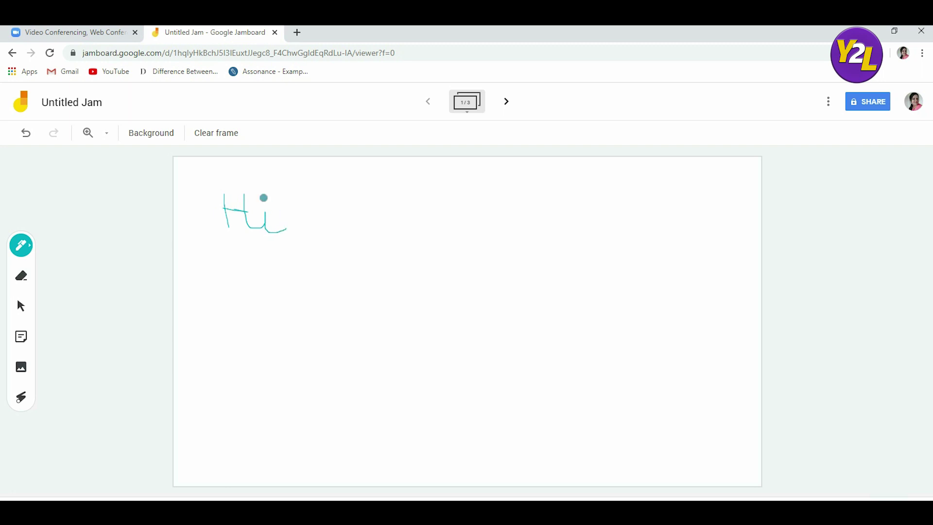
{"action": "left_click_drag", "start_coordinate": [264, 191], "coordinate": [274, 194]}
- Underline the handwritten "Hi" with two turquoise strokes using the thicker marker
{"action": "left_click", "coordinate": [21, 245]}
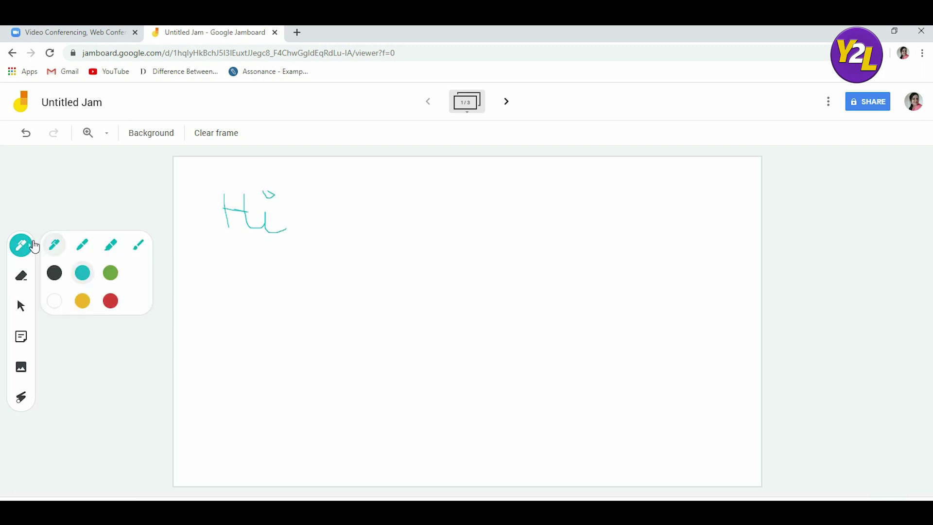
{"action": "left_click", "coordinate": [84, 248]}
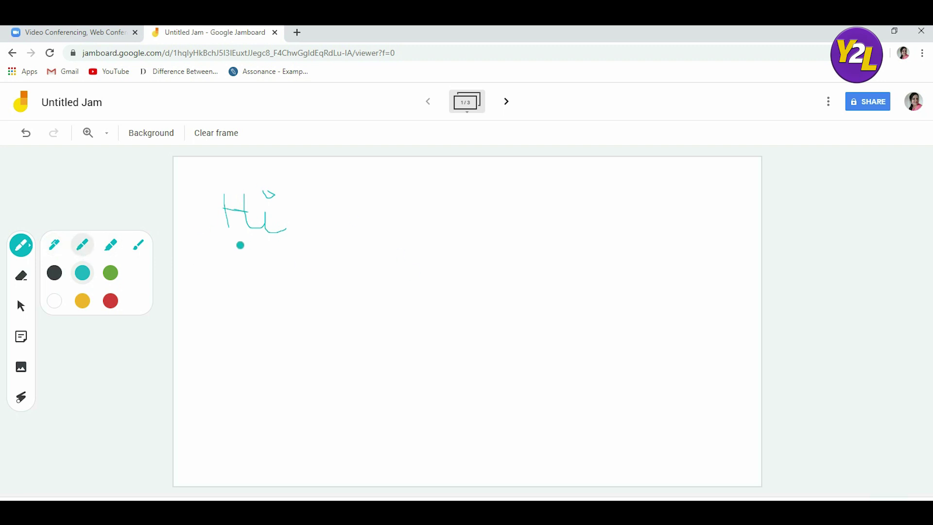
{"action": "mouse_move", "coordinate": [222, 246]}
{"action": "left_mouse_down"}
{"action": "mouse_move", "coordinate": [311, 251]}
{"action": "mouse_move", "coordinate": [233, 255]}
{"action": "mouse_move", "coordinate": [300, 257]}
{"action": "left_mouse_up"}
- Erase the handwritten "Hi" and its double underline from the frame
{"action": "left_click", "coordinate": [21, 246]}
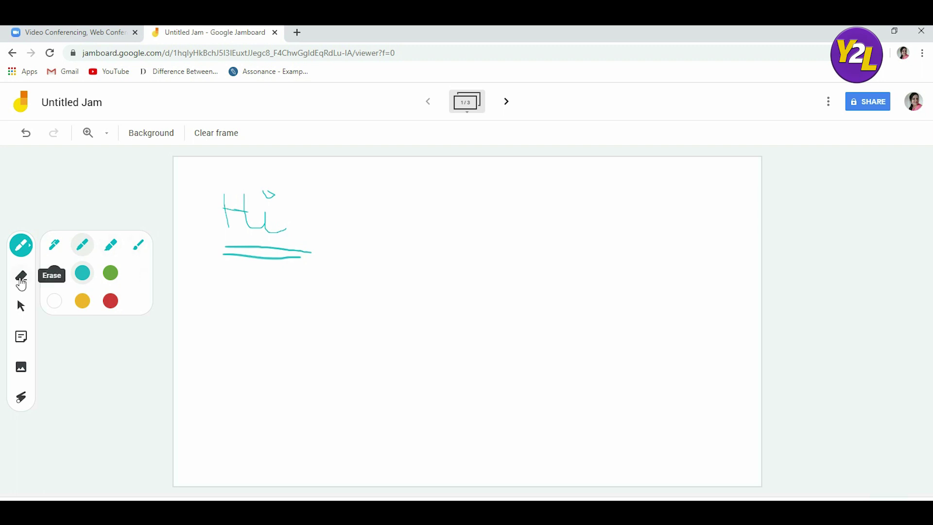
{"action": "left_click", "coordinate": [21, 277]}
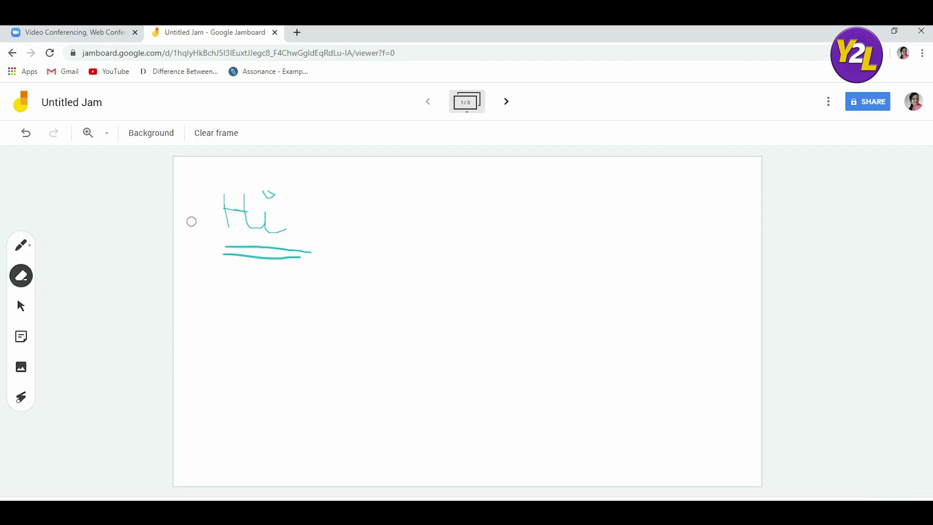
{"action": "mouse_move", "coordinate": [221, 181]}
{"action": "left_mouse_down"}
{"action": "mouse_move", "coordinate": [311, 213]}
{"action": "mouse_move", "coordinate": [238, 177]}
{"action": "mouse_move", "coordinate": [216, 225]}
{"action": "mouse_move", "coordinate": [267, 199]}
{"action": "mouse_move", "coordinate": [227, 214]}
{"action": "mouse_move", "coordinate": [281, 233]}
{"action": "mouse_move", "coordinate": [221, 244]}
{"action": "mouse_move", "coordinate": [294, 258]}
{"action": "mouse_move", "coordinate": [231, 240]}
{"action": "mouse_move", "coordinate": [306, 252]}
{"action": "mouse_move", "coordinate": [233, 220]}
{"action": "mouse_move", "coordinate": [268, 215]}
{"action": "mouse_move", "coordinate": [232, 221]}
{"action": "mouse_move", "coordinate": [257, 230]}
{"action": "mouse_move", "coordinate": [284, 225]}
{"action": "mouse_move", "coordinate": [245, 203]}
{"action": "mouse_move", "coordinate": [272, 183]}
{"action": "mouse_move", "coordinate": [267, 195]}
{"action": "mouse_move", "coordinate": [237, 198]}
{"action": "mouse_move", "coordinate": [282, 194]}
{"action": "mouse_move", "coordinate": [250, 185]}
{"action": "left_mouse_up"}
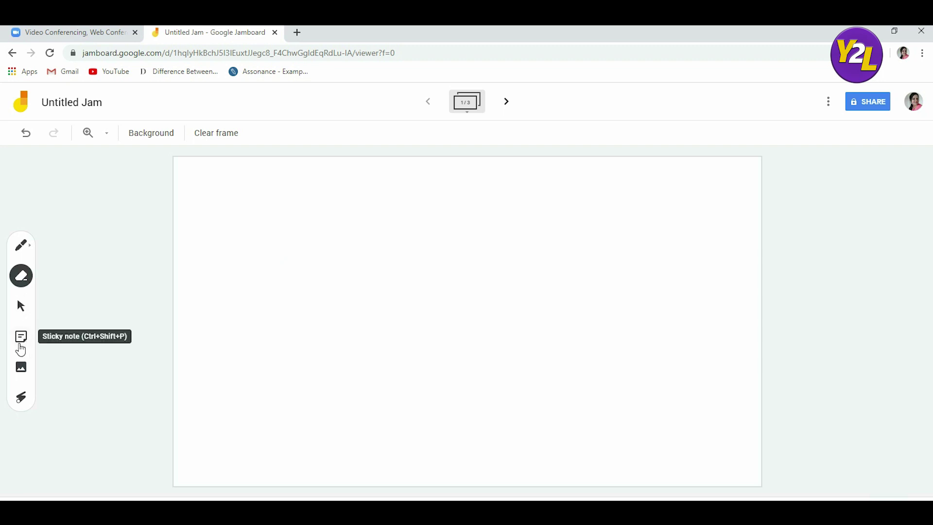
- Add one light blue sticky note reading "Welcome to my channel Yearn 2 Learn." and dismiss the blank follow-up note
{"action": "left_click", "coordinate": [20, 345]}
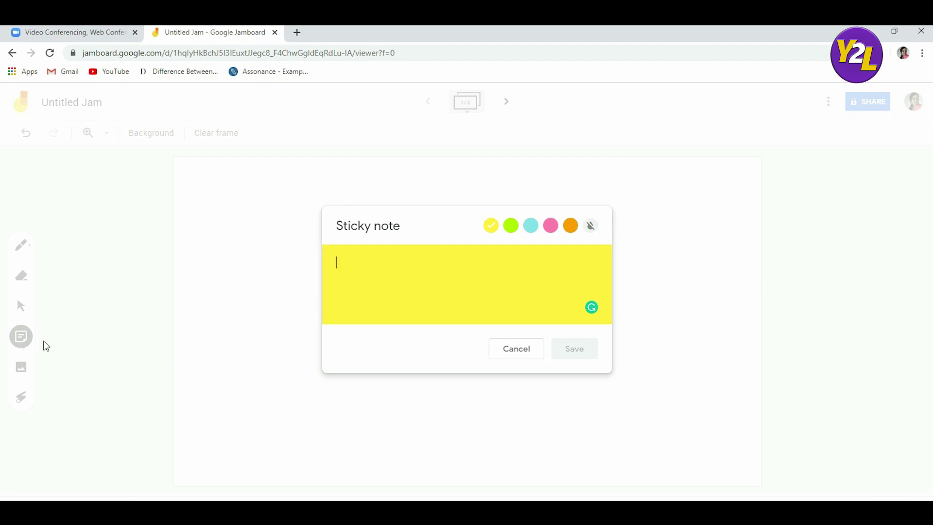
{"action": "type", "text": "Welco"}
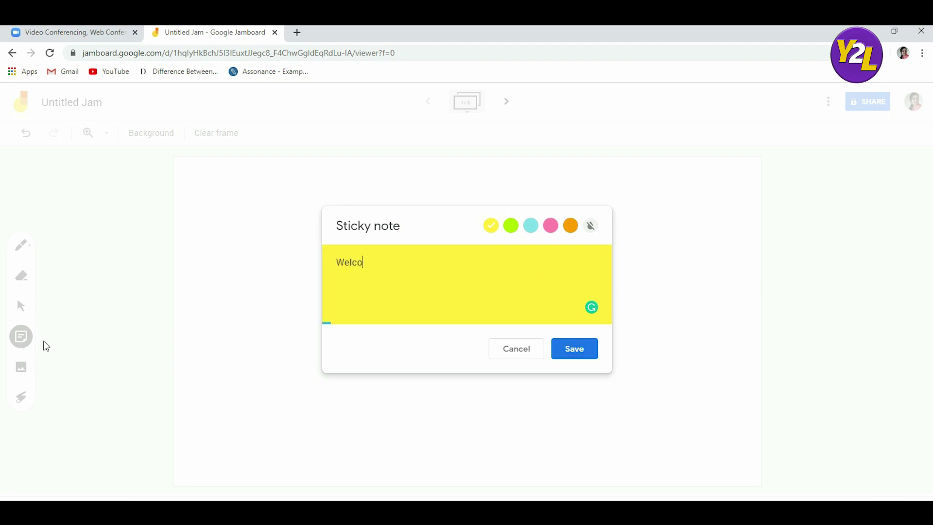
{"action": "type", "text": "me to my chgannel"}
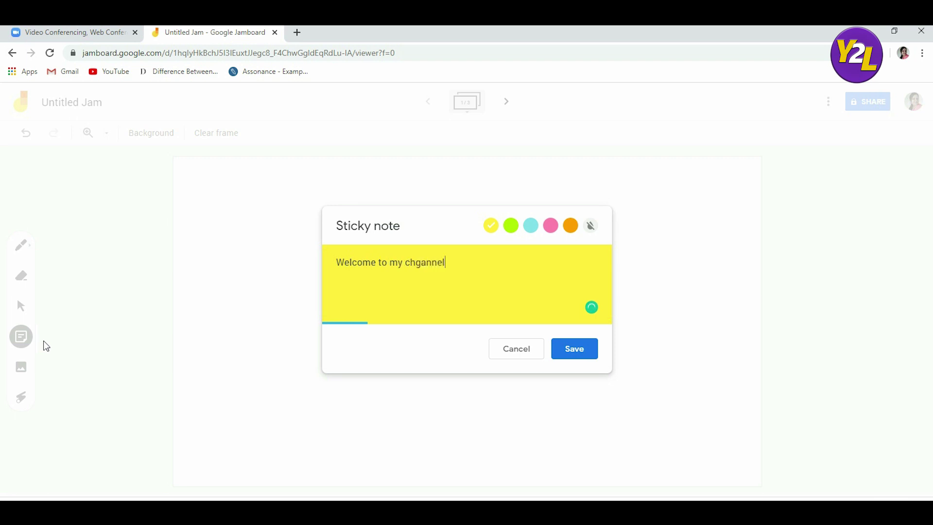
{"action": "key", "text": "BackSpace"}
{"action": "type", "text": "Yearn 2 Learn."}
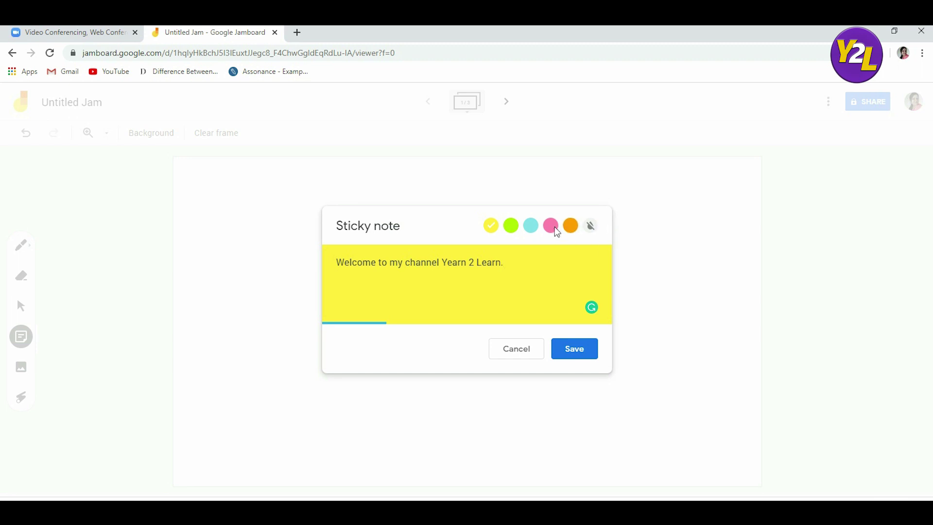
{"action": "left_click", "coordinate": [530, 227]}
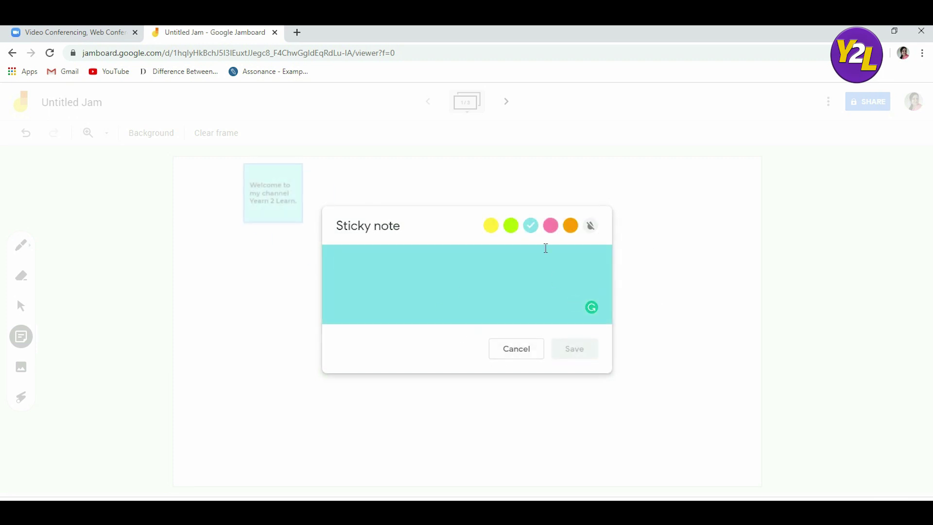
{"action": "left_click", "coordinate": [506, 356]}
- Move the sticky note closer to the frame's upper-left corner and enlarge it to more than twice its width
{"action": "left_click", "coordinate": [284, 194]}
{"action": "left_click_drag", "start_coordinate": [282, 187], "coordinate": [250, 204]}
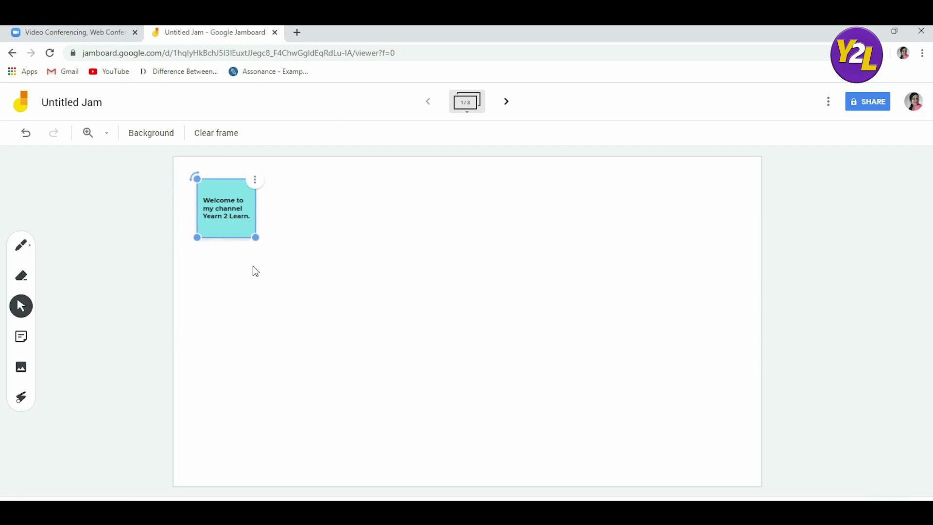
{"action": "left_click_drag", "start_coordinate": [253, 237], "coordinate": [335, 317]}
{"action": "left_click", "coordinate": [328, 323]}
{"action": "left_click", "coordinate": [223, 247]}
{"action": "left_click", "coordinate": [350, 277]}
{"action": "left_click", "coordinate": [310, 197]}
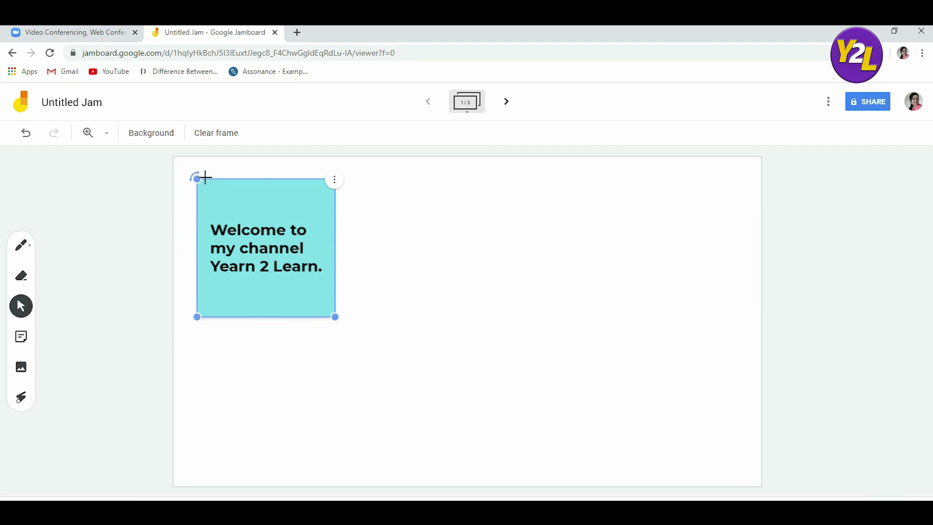
- Tilt the sticky note counter-clockwise by about 30 degrees and move it slightly right in the frame
{"action": "left_click_drag", "start_coordinate": [189, 177], "coordinate": [173, 227]}
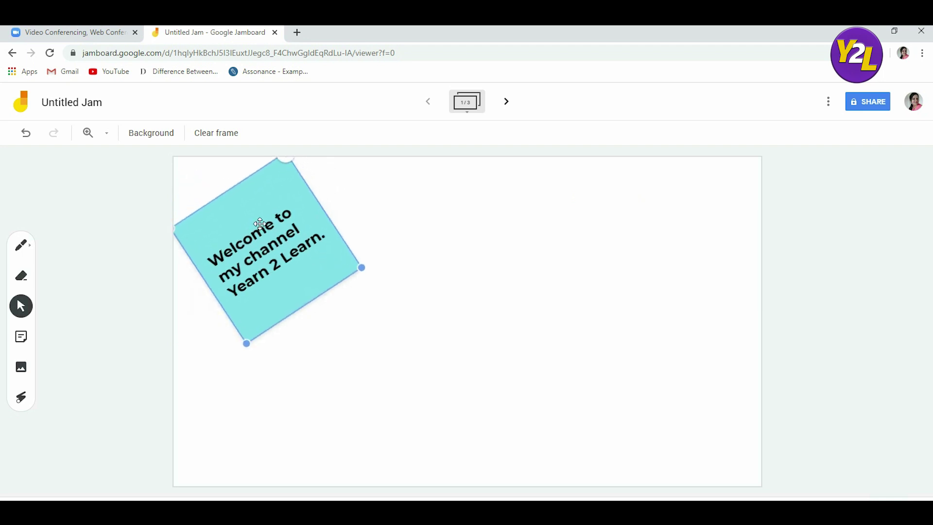
{"action": "left_click_drag", "start_coordinate": [246, 210], "coordinate": [255, 227]}
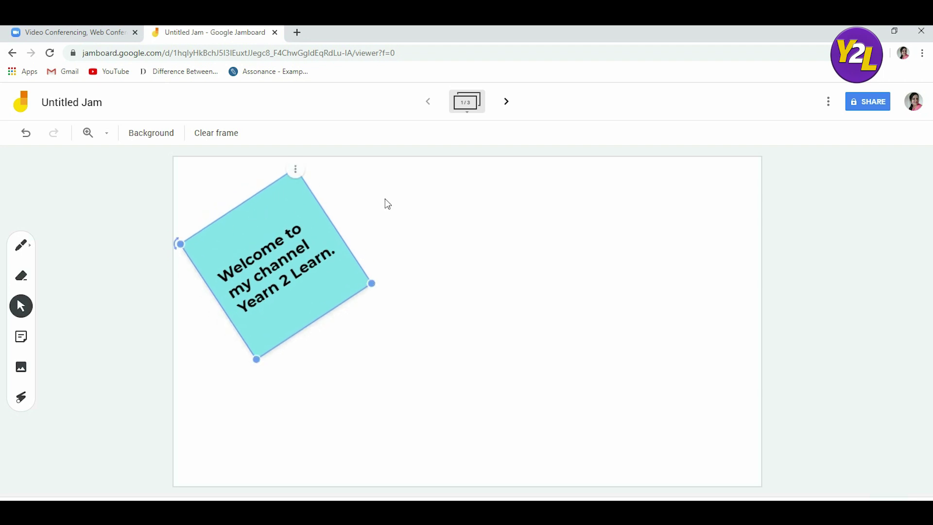
{"action": "left_click", "coordinate": [230, 187]}
{"action": "left_click_drag", "start_coordinate": [251, 218], "coordinate": [302, 222]}
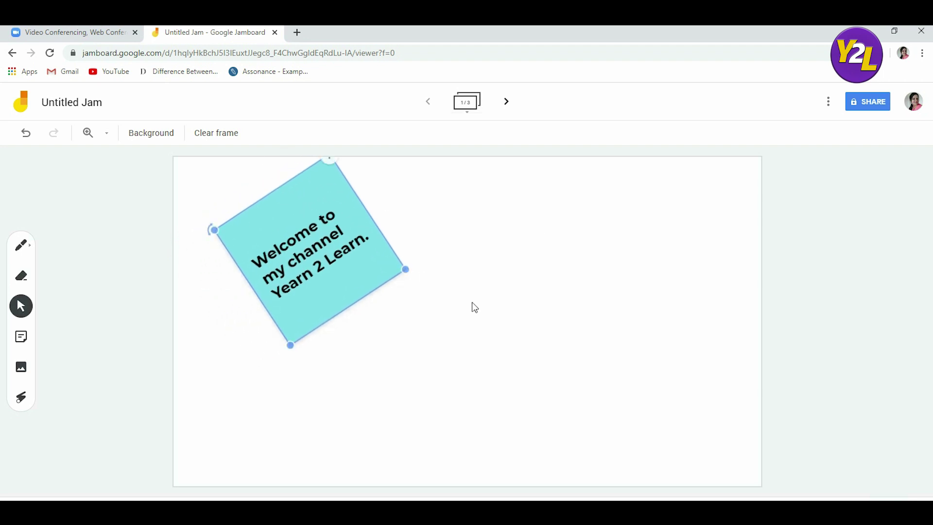
- Shrink the tilted sticky note by about a fifth, shift it further right and rotate it back upright
{"action": "left_click_drag", "start_coordinate": [404, 270], "coordinate": [339, 315]}
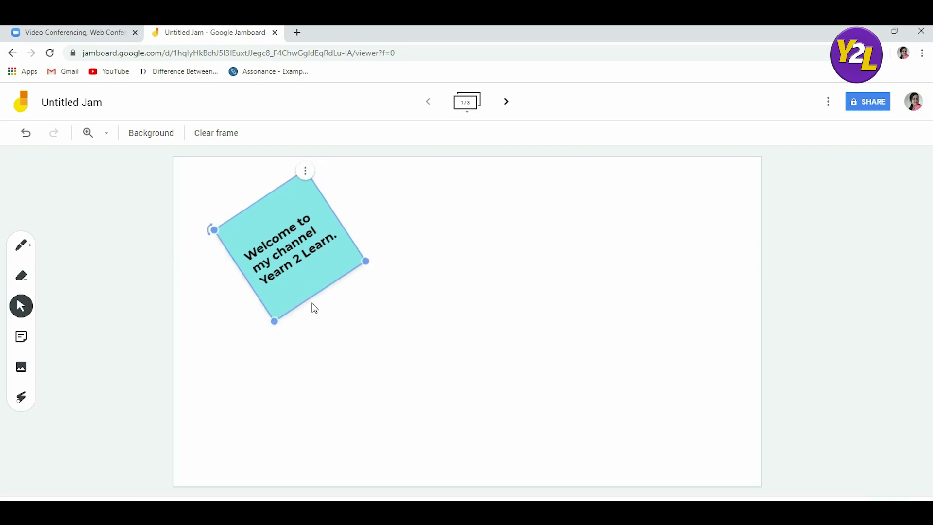
{"action": "left_click_drag", "start_coordinate": [278, 227], "coordinate": [305, 217]}
{"action": "left_click_drag", "start_coordinate": [240, 218], "coordinate": [244, 166]}
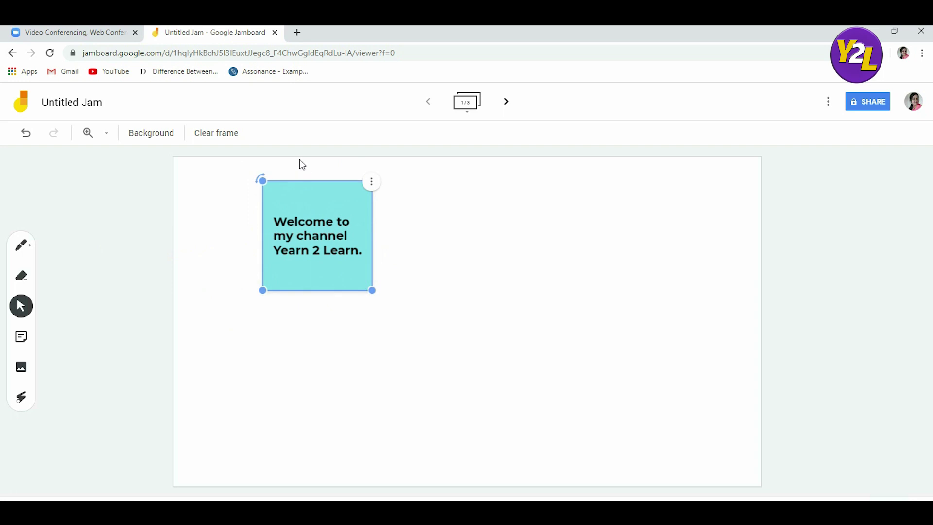
- Edit the sticky note's text, replacing the final period so it reads "Welcome to my channel Yearn 2 Learn :)"
{"action": "left_click", "coordinate": [365, 188]}
{"action": "left_click", "coordinate": [372, 184]}
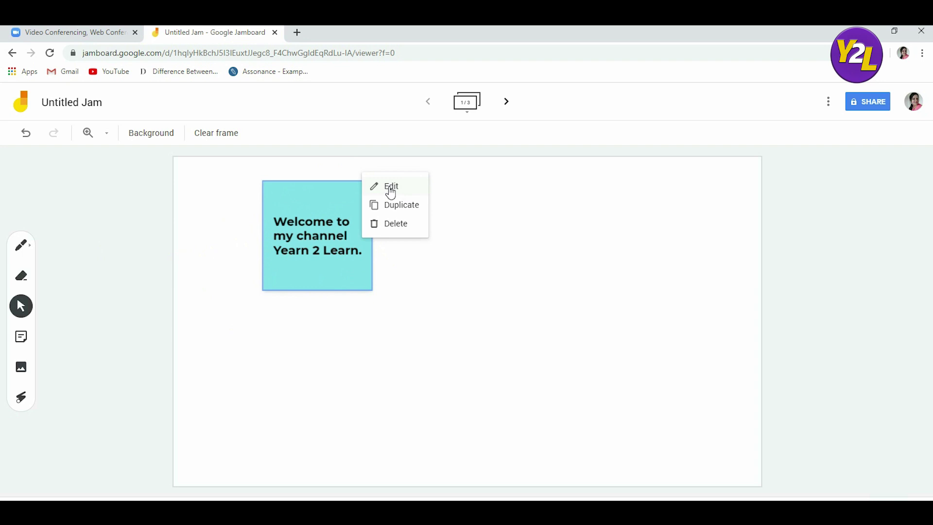
{"action": "left_click", "coordinate": [391, 190]}
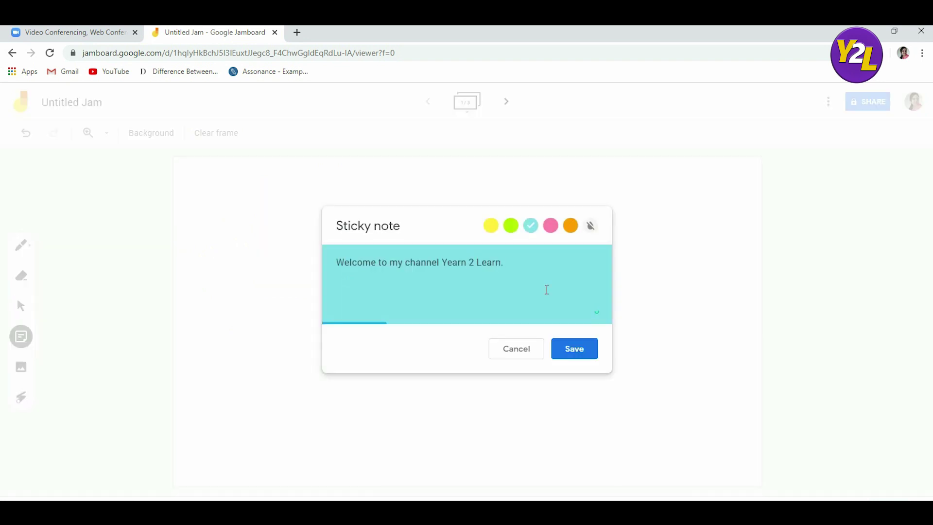
{"action": "type", "text": ":)"}
{"action": "left_click", "coordinate": [569, 341]}
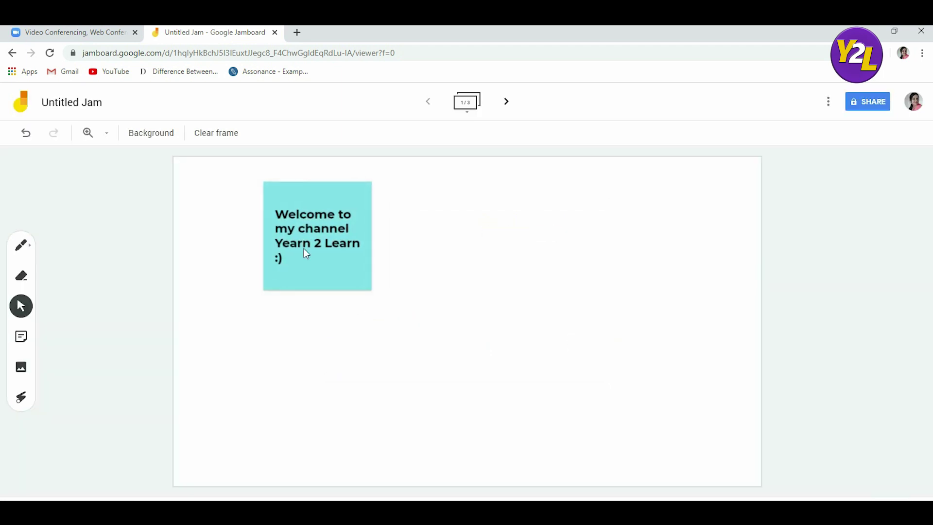
- Duplicate the sticky note, placing the copy to the right of the original, and delete that copy
{"action": "left_click", "coordinate": [347, 201]}
{"action": "left_click", "coordinate": [372, 184]}
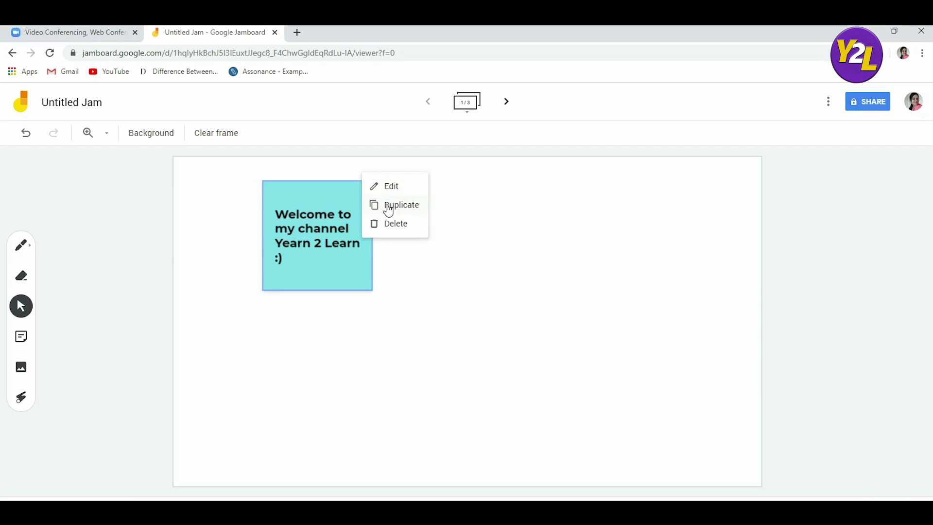
{"action": "left_click", "coordinate": [389, 206]}
{"action": "left_click_drag", "start_coordinate": [379, 211], "coordinate": [488, 203]}
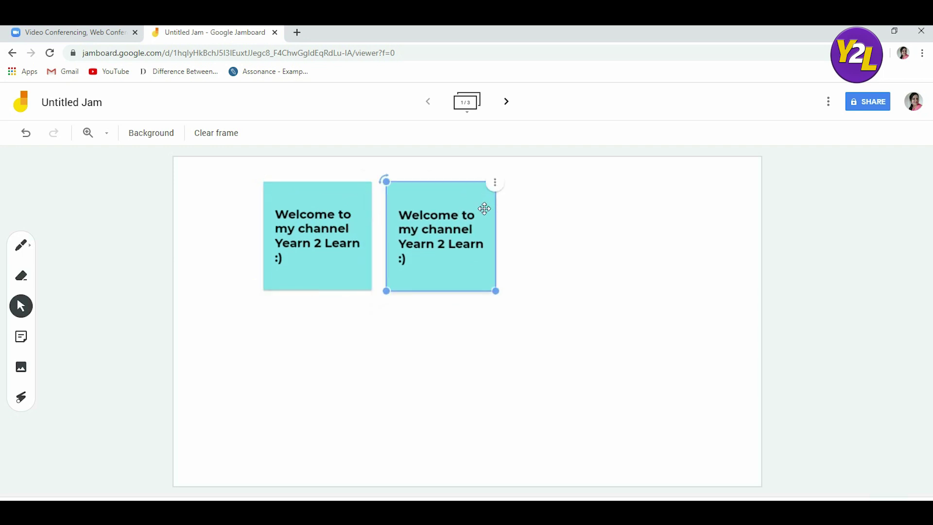
{"action": "left_click", "coordinate": [490, 185]}
{"action": "left_click", "coordinate": [512, 231]}
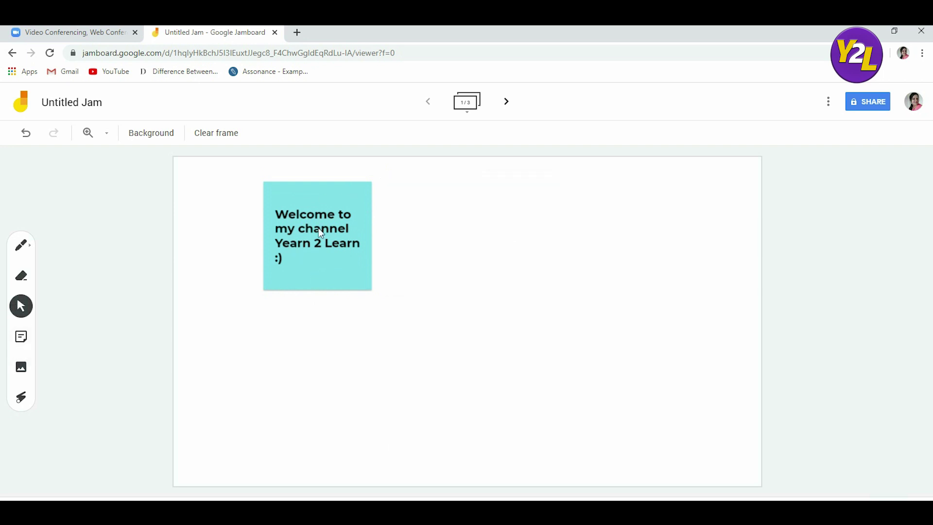
- Insert the image file "L" from the desktop folder "Yearn 2 Learn - JamBoard" and place it to the right of the sticky note
{"action": "left_click", "coordinate": [20, 370]}
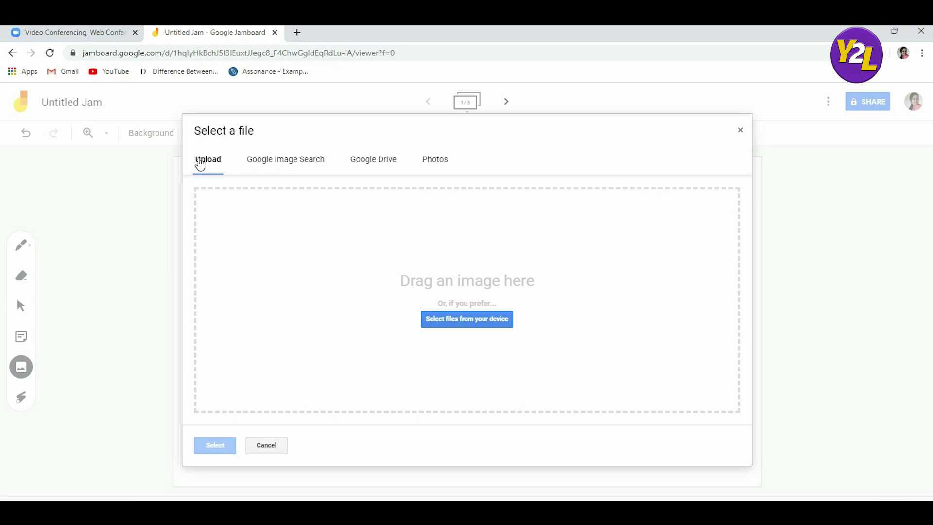
{"action": "left_click", "coordinate": [440, 322]}
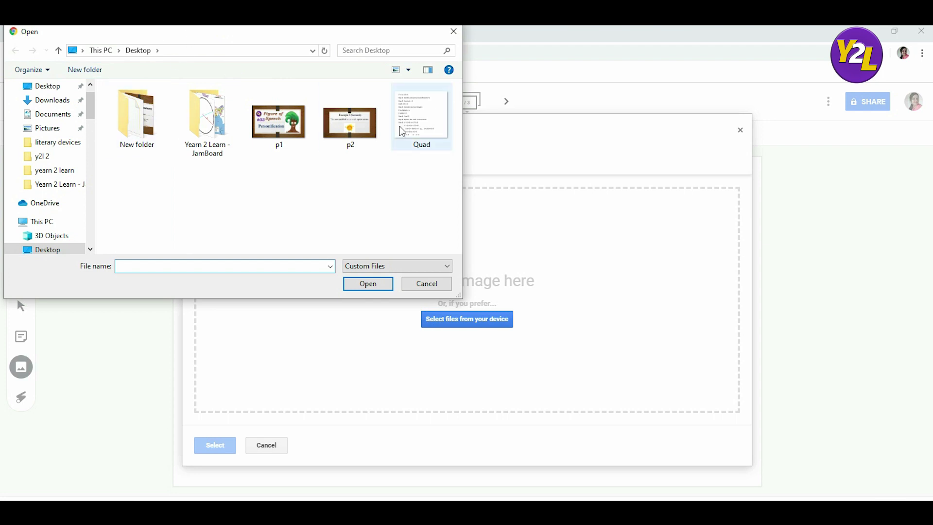
{"action": "double_click", "coordinate": [225, 137]}
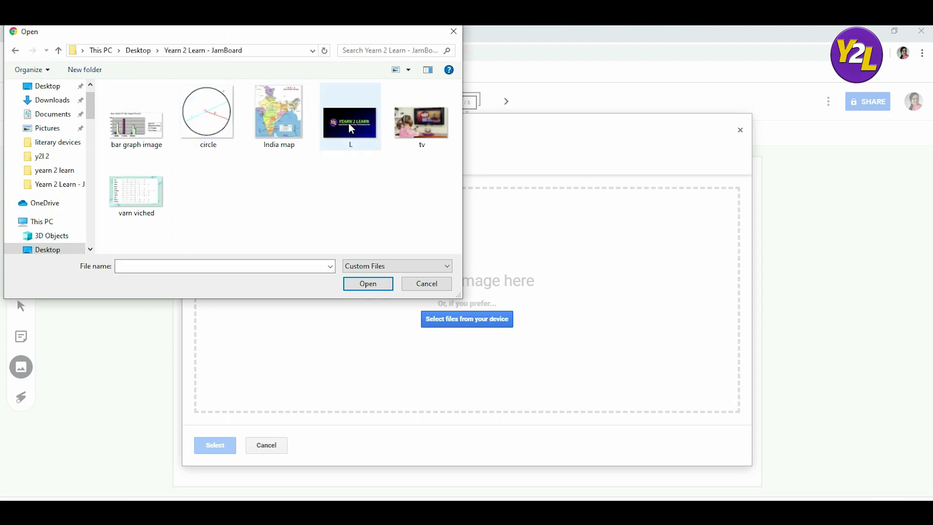
{"action": "left_click", "coordinate": [351, 128]}
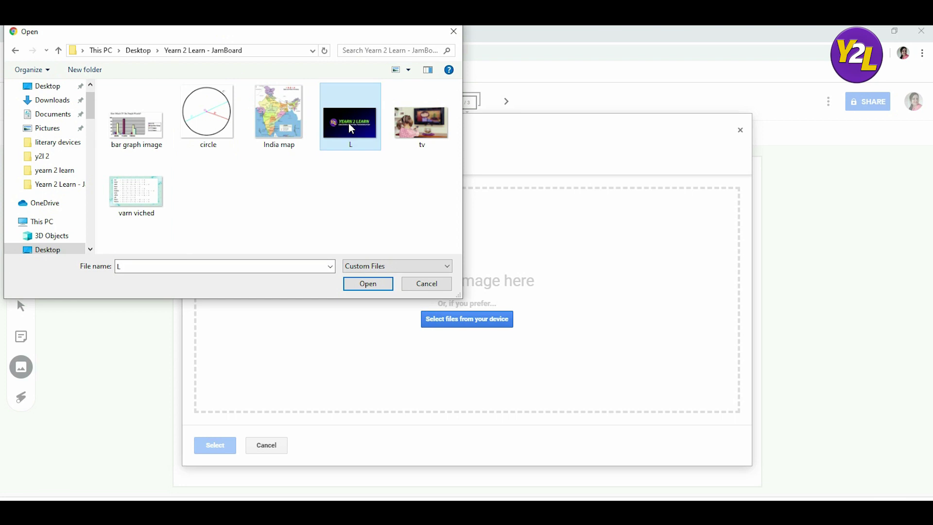
{"action": "left_click", "coordinate": [354, 285]}
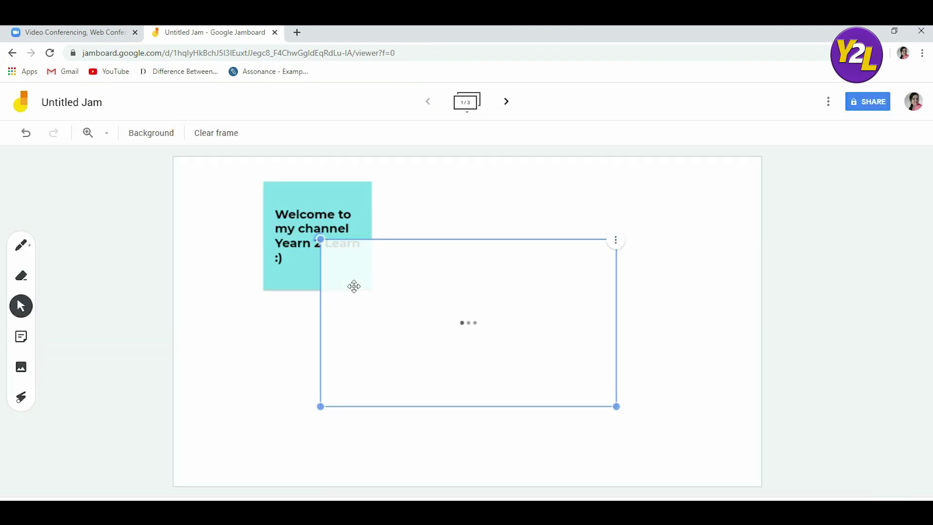
{"action": "left_click", "coordinate": [640, 256]}
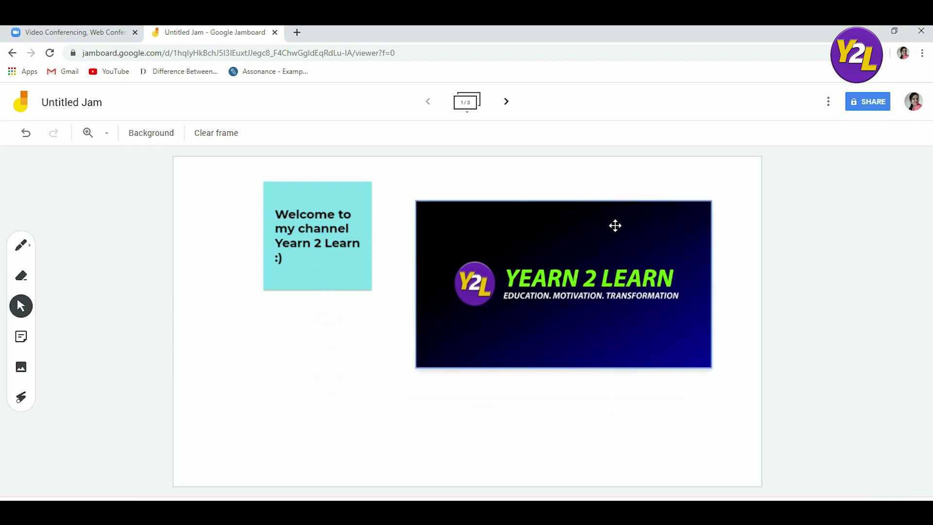
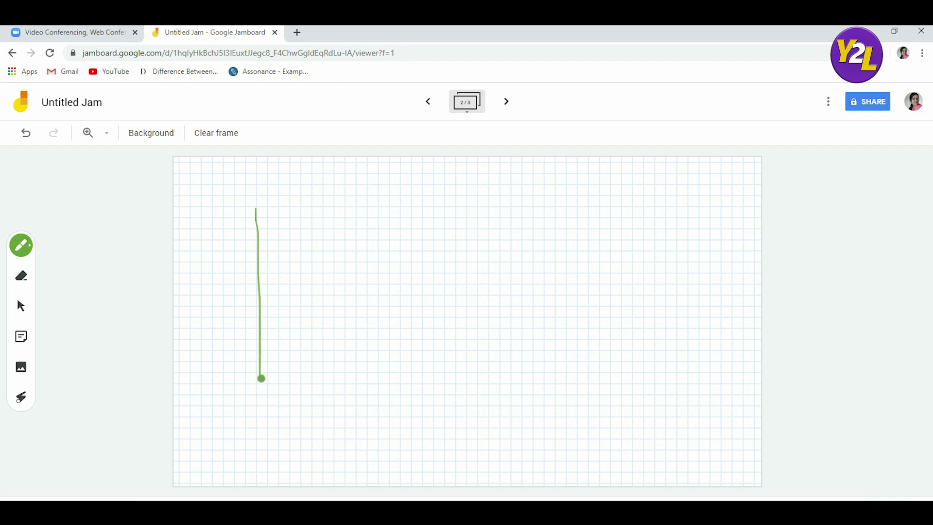
- On the grid frame, draw a green horizontal line from the vertical line's foot and a circle with a vertical radius beside it
{"action": "left_click_drag", "start_coordinate": [261, 373], "coordinate": [415, 373]}
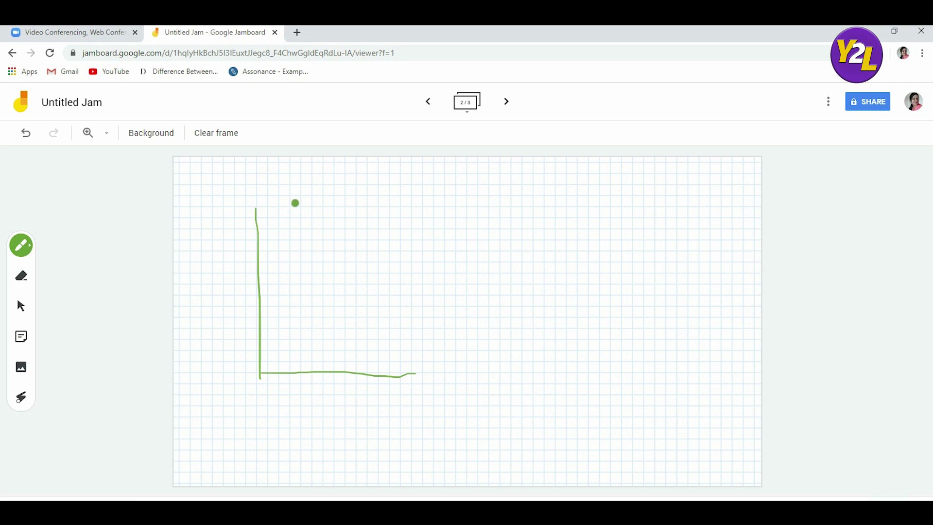
{"action": "mouse_move", "coordinate": [644, 217]}
{"action": "left_mouse_down"}
{"action": "mouse_move", "coordinate": [589, 282]}
{"action": "mouse_move", "coordinate": [734, 293]}
{"action": "mouse_move", "coordinate": [678, 220]}
{"action": "mouse_move", "coordinate": [623, 221]}
{"action": "left_mouse_up"}
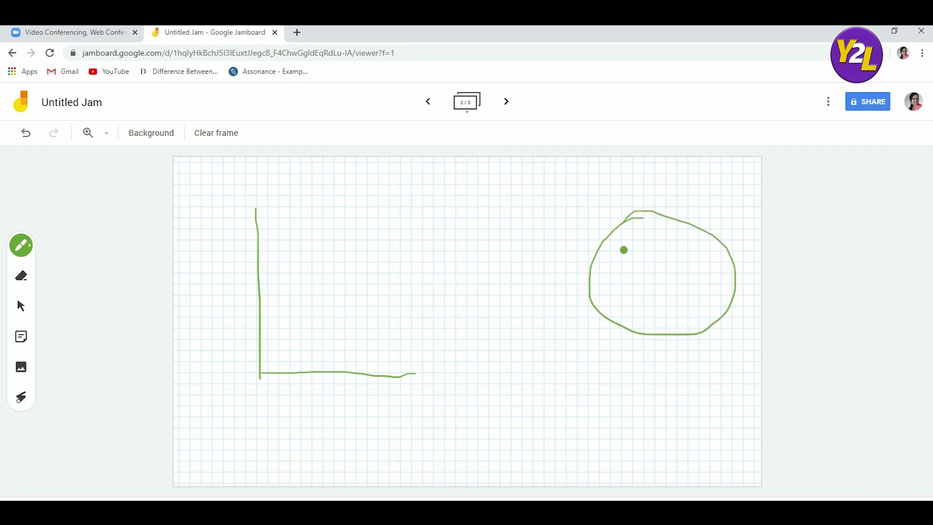
{"action": "left_click_drag", "start_coordinate": [666, 274], "coordinate": [667, 335]}
- Go to the third frame and set its background to black
{"action": "left_click", "coordinate": [500, 111]}
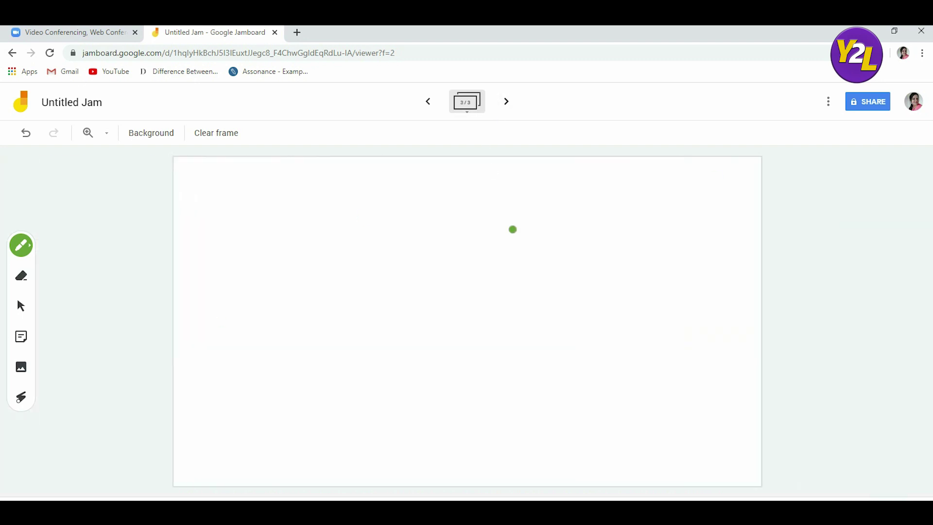
{"action": "left_click", "coordinate": [162, 132]}
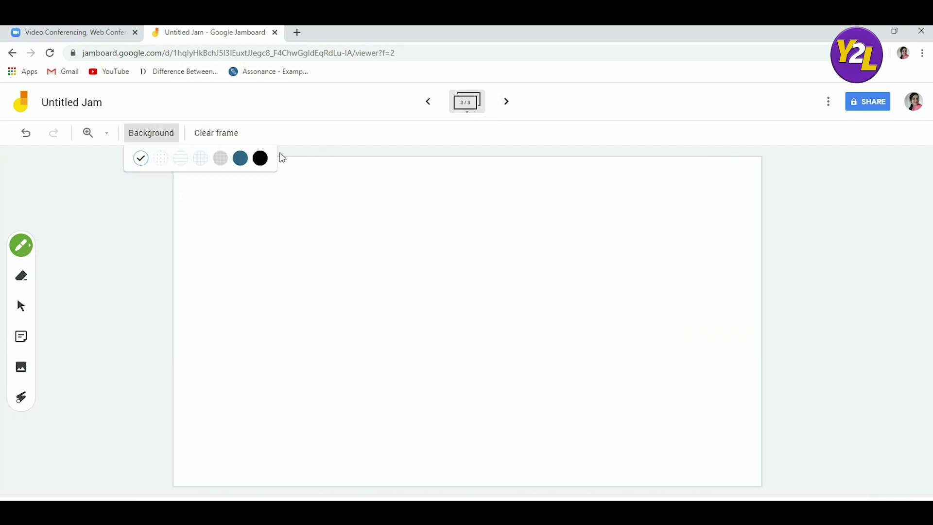
{"action": "left_click", "coordinate": [260, 158]}
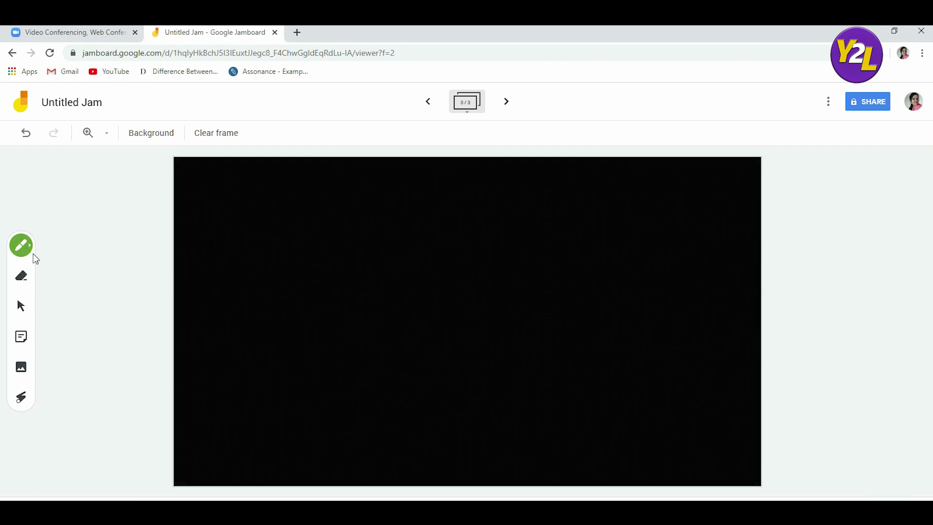
{"action": "left_click", "coordinate": [29, 249]}
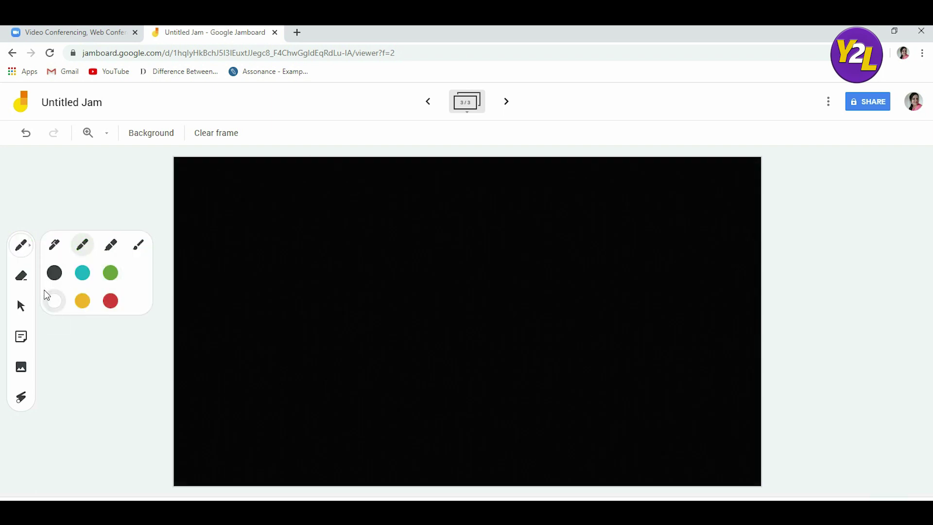
{"action": "left_click", "coordinate": [21, 305]}
- Add a yellow sticky note reading "Thank you for watching!" to the black frame
{"action": "left_click", "coordinate": [21, 337]}
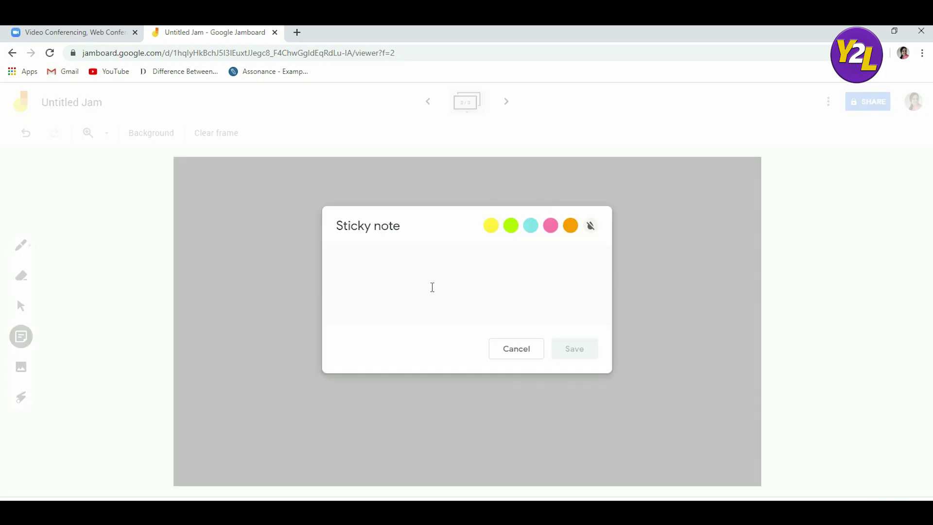
{"action": "left_click", "coordinate": [491, 226]}
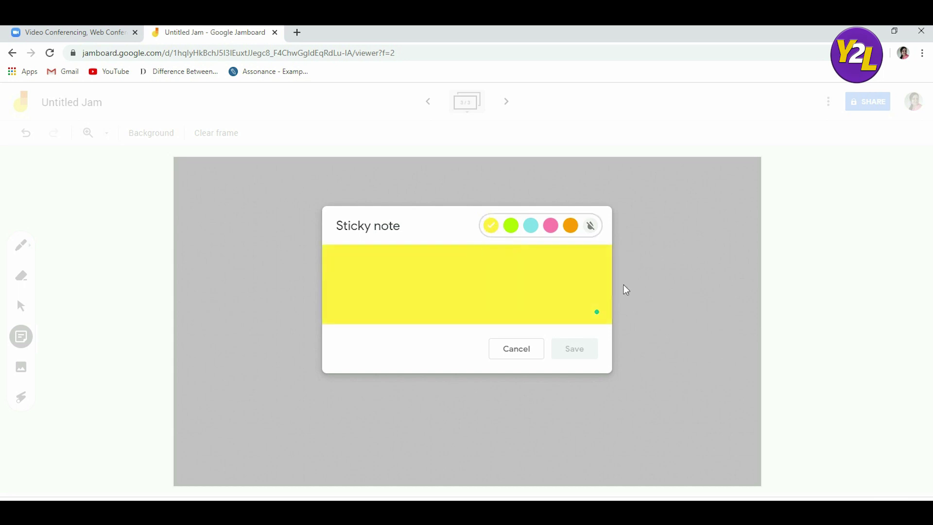
{"action": "left_click", "coordinate": [457, 267]}
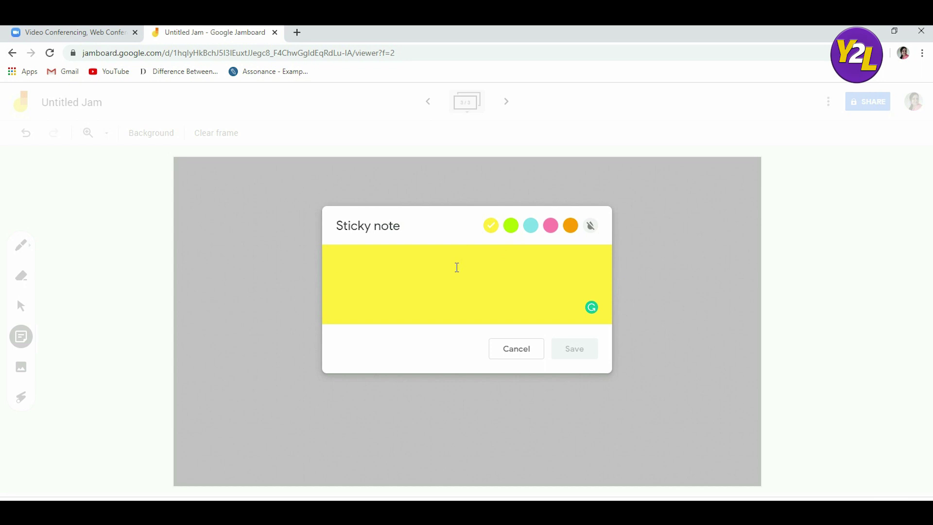
{"action": "type", "text": "Thankypou"}
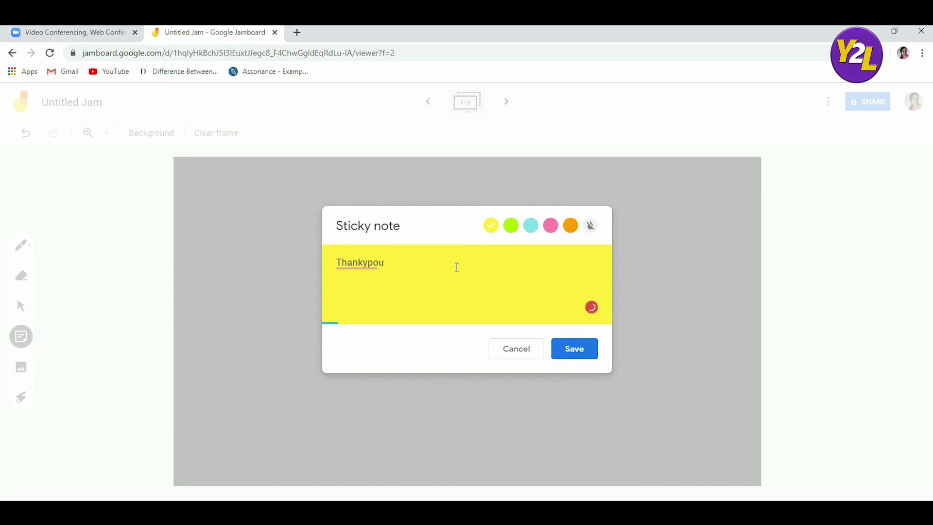
{"action": "key", "text": "BackSpace"}
{"action": "key", "text": "BackSpace"}
{"action": "key", "text": "BackSpace"}
{"action": "type", "text": "ou for watching!"}
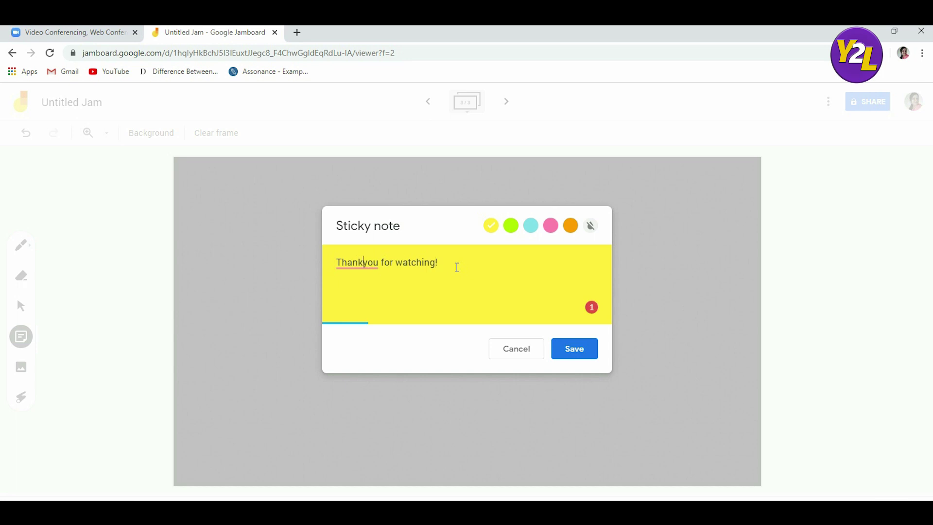
{"action": "left_click", "coordinate": [579, 350]}
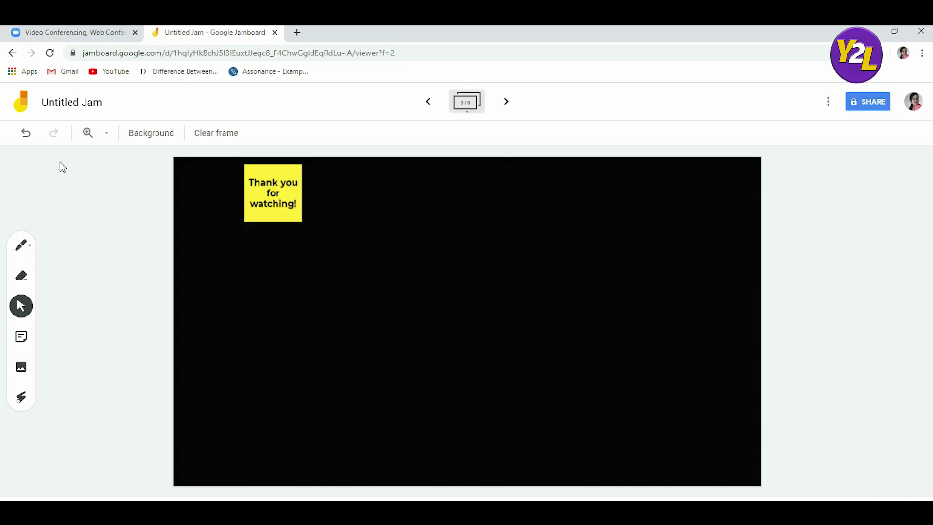
- Move the yellow sticky note to the frame's centre, tilt it slightly counter-clockwise and enlarge it to more than twice its width
{"action": "left_click", "coordinate": [295, 206]}
{"action": "left_click_drag", "start_coordinate": [296, 171], "coordinate": [459, 274]}
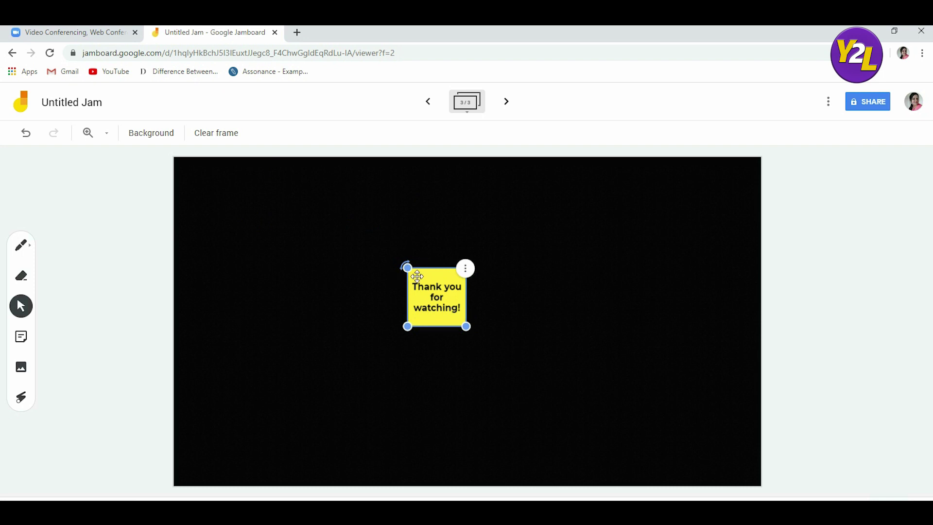
{"action": "left_click_drag", "start_coordinate": [407, 265], "coordinate": [276, 217]}
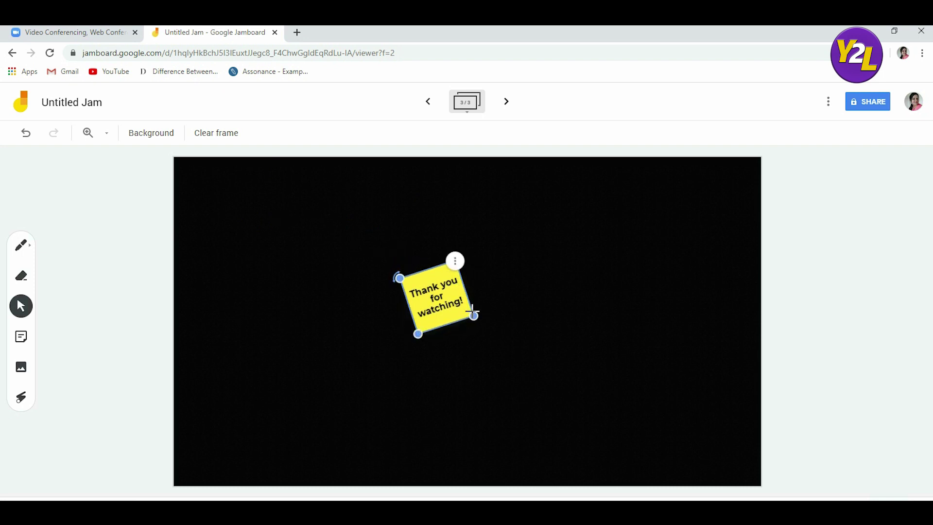
{"action": "left_click_drag", "start_coordinate": [474, 316], "coordinate": [553, 381]}
{"action": "left_click", "coordinate": [643, 456]}
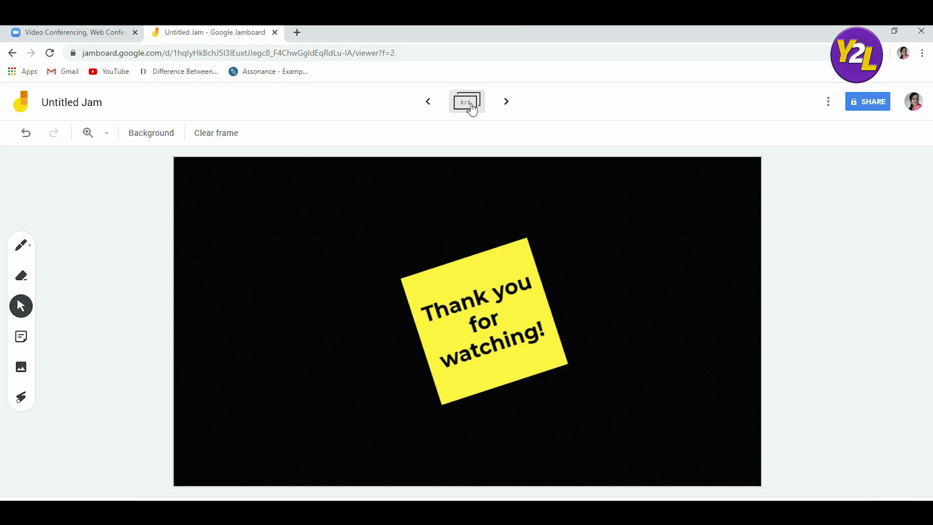
- Review the finished frames, going back to the first frame and forward to the second
{"action": "left_click", "coordinate": [433, 108]}
{"action": "left_click", "coordinate": [432, 105]}
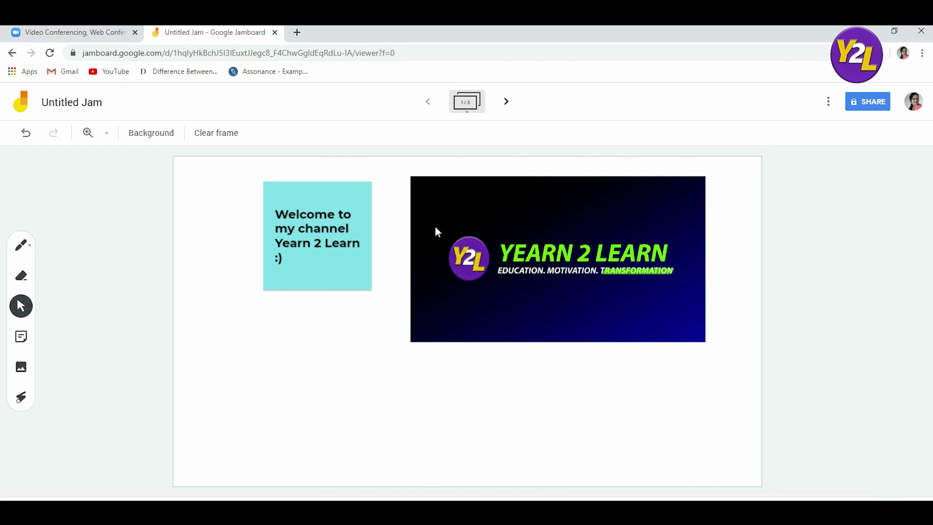
{"action": "left_click", "coordinate": [505, 108]}
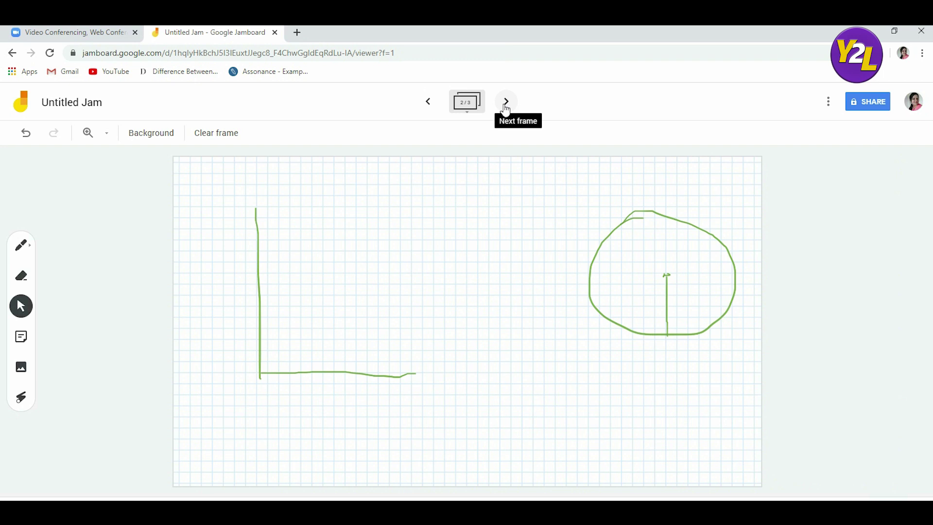
- Review the remaining frames by going to the third frame and back to the first
{"action": "left_click", "coordinate": [505, 102]}
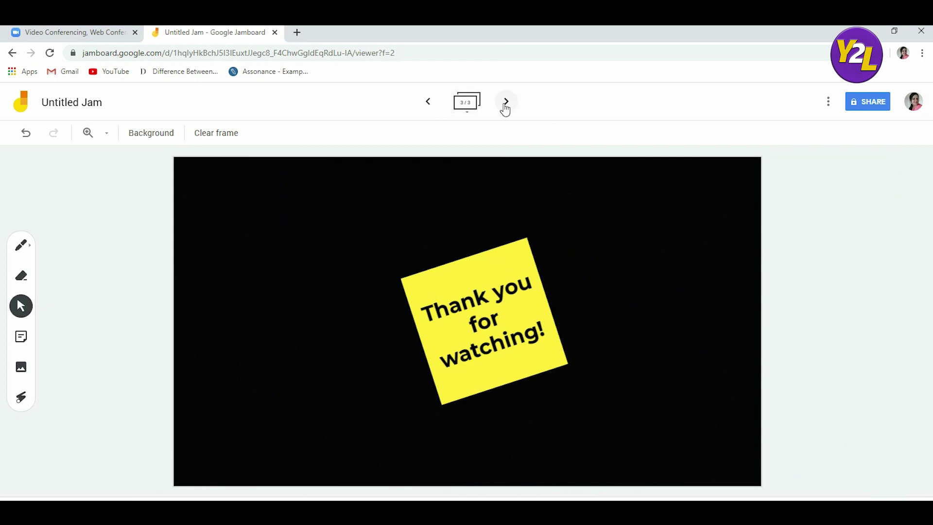
{"action": "left_click", "coordinate": [427, 101]}
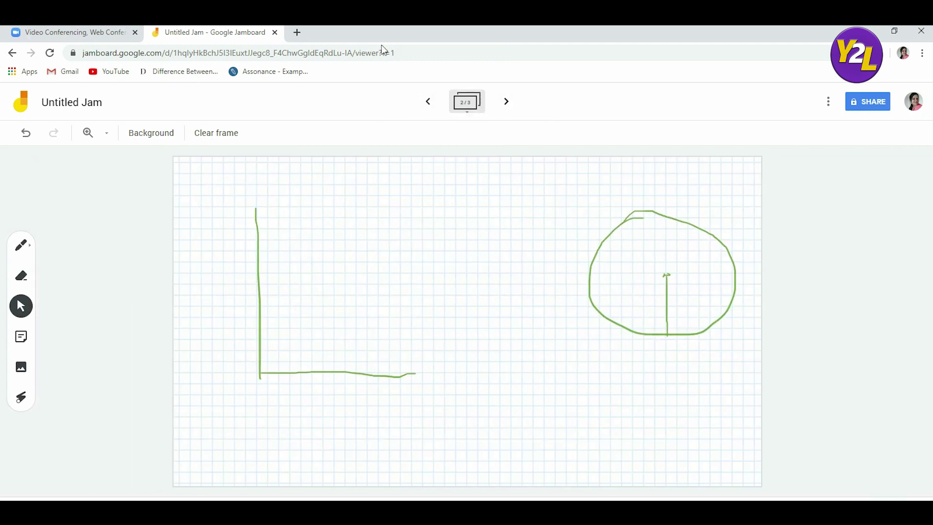
{"action": "left_click", "coordinate": [428, 102]}
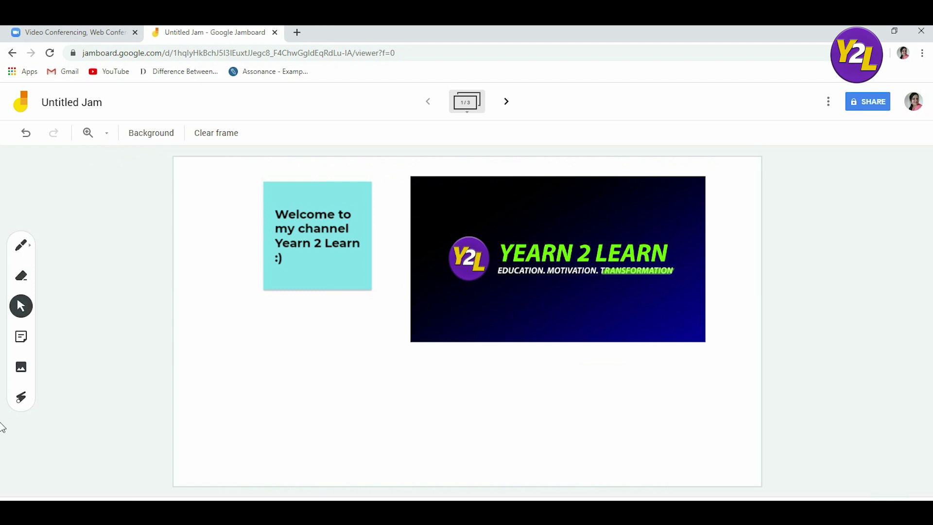
- Insert the Hindi word-list image from the device, shrink it slightly and place it below the turquoise sticky note
{"action": "left_click", "coordinate": [21, 366]}
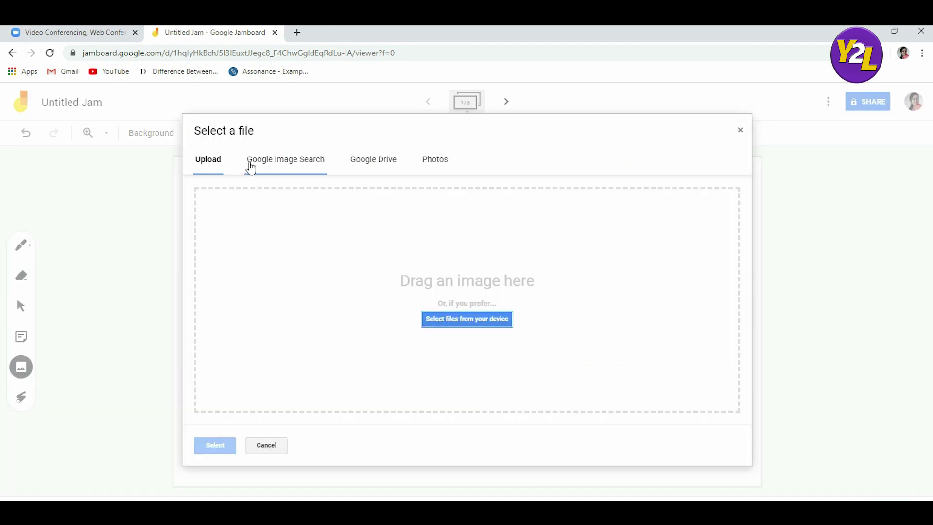
{"action": "left_click", "coordinate": [470, 323]}
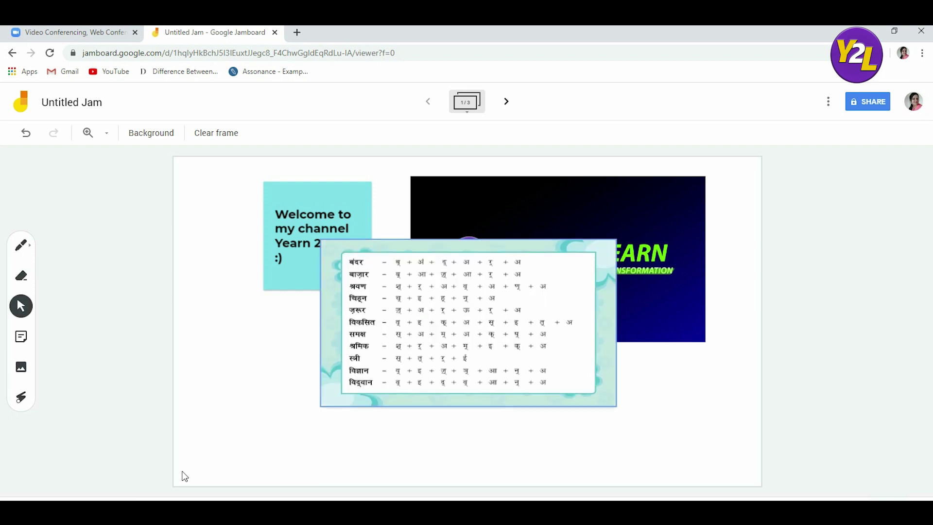
{"action": "left_click", "coordinate": [497, 285]}
{"action": "left_click_drag", "start_coordinate": [497, 285], "coordinate": [409, 341]}
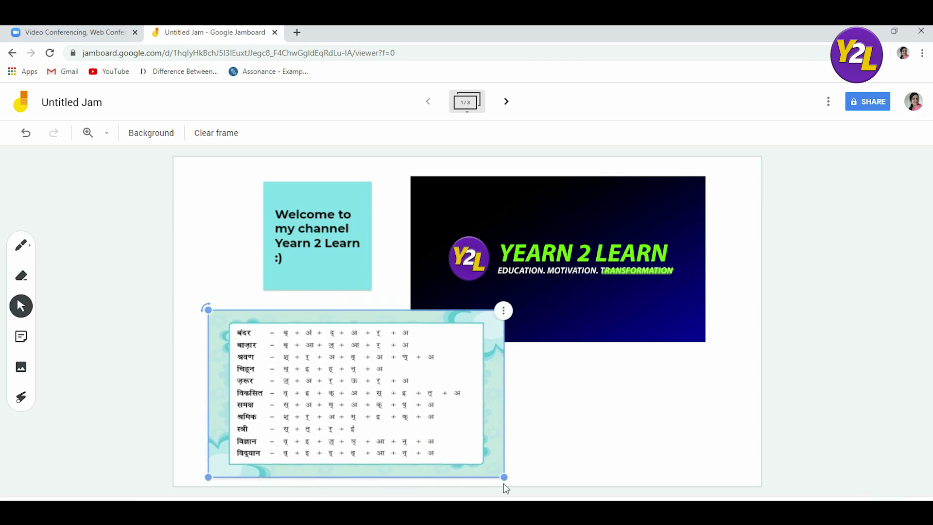
{"action": "left_click_drag", "start_coordinate": [501, 477], "coordinate": [431, 445]}
{"action": "left_click_drag", "start_coordinate": [389, 390], "coordinate": [377, 422]}
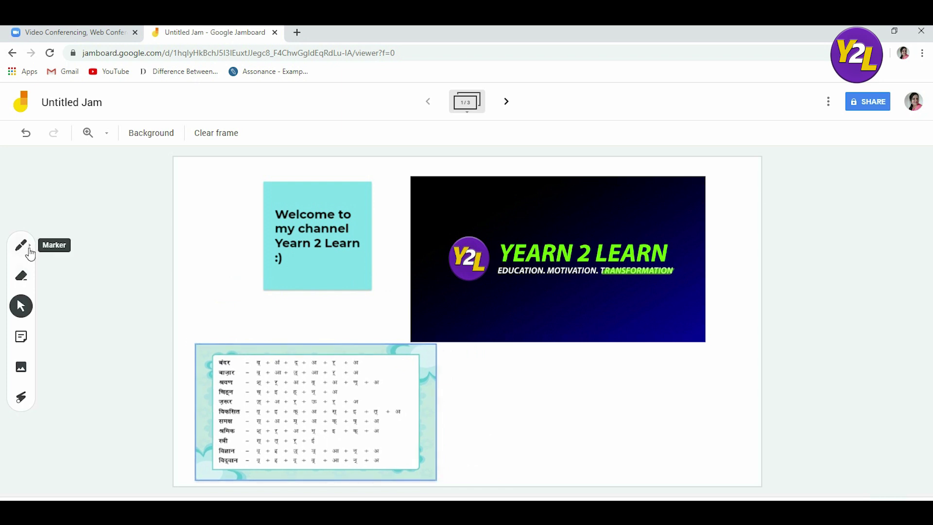
- Point at the rows of the Hindi word-list image with the Laser tool
{"action": "left_click", "coordinate": [31, 403]}
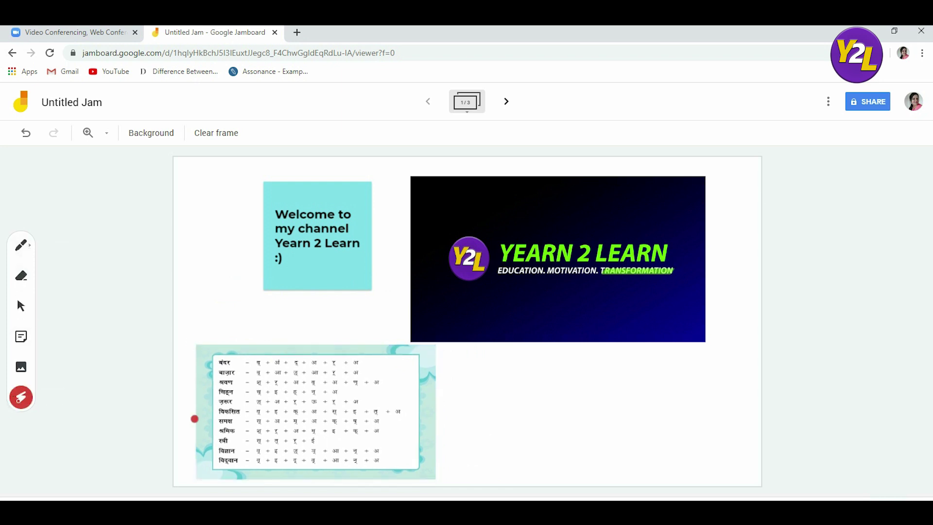
{"action": "mouse_move", "coordinate": [315, 372]}
{"action": "left_mouse_down"}
{"action": "mouse_move", "coordinate": [267, 331]}
{"action": "mouse_move", "coordinate": [323, 375]}
{"action": "left_mouse_up"}
- Rename the jam as Y2L
{"action": "left_click", "coordinate": [64, 104]}
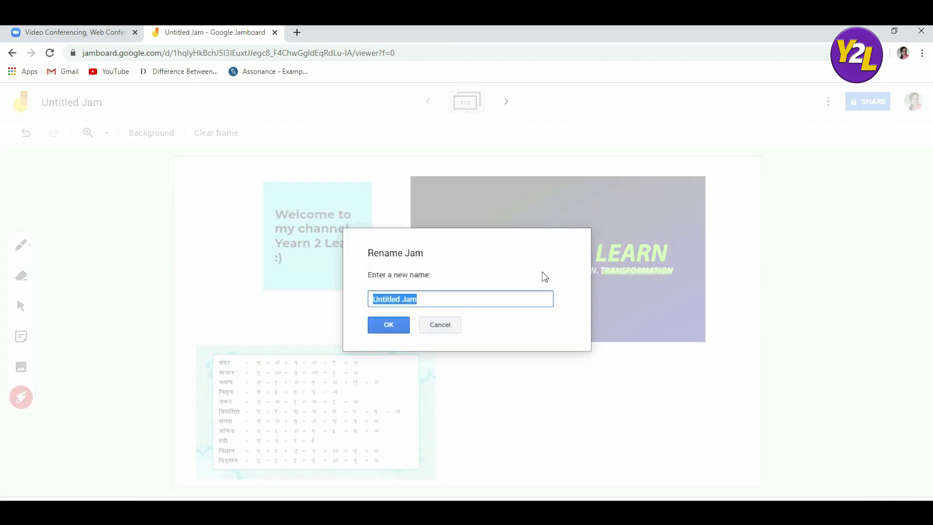
{"action": "type", "text": "Y2L"}
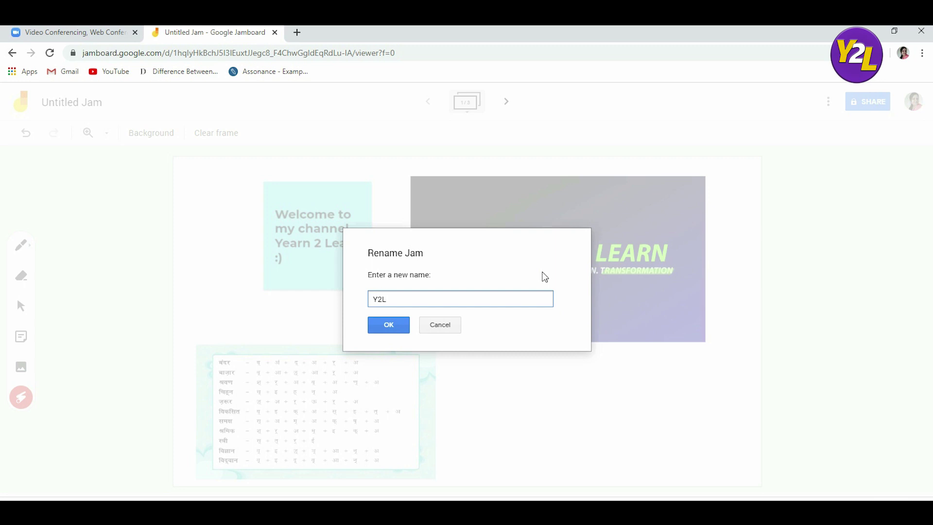
{"action": "left_click", "coordinate": [389, 323]}
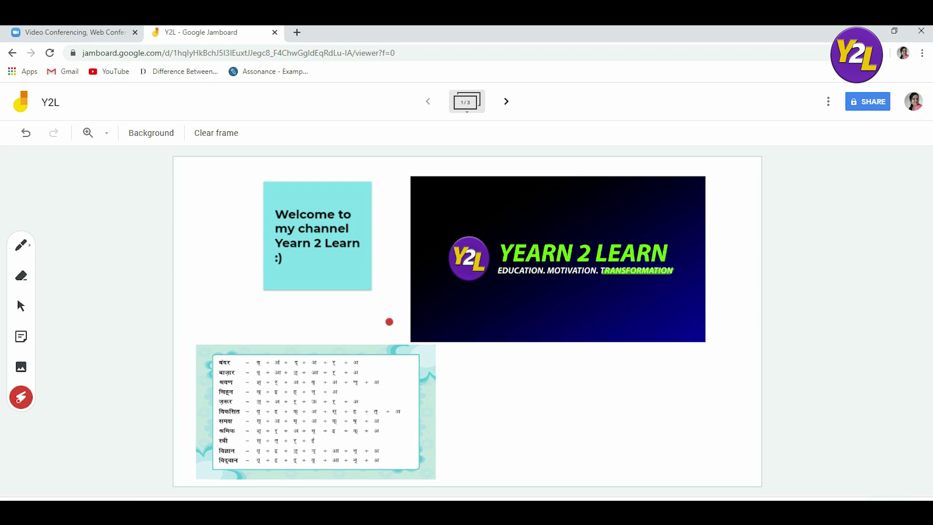
- Switch to the Zoom website, host a meeting with video off and launch it in the Zoom client
{"action": "left_click", "coordinate": [69, 32]}
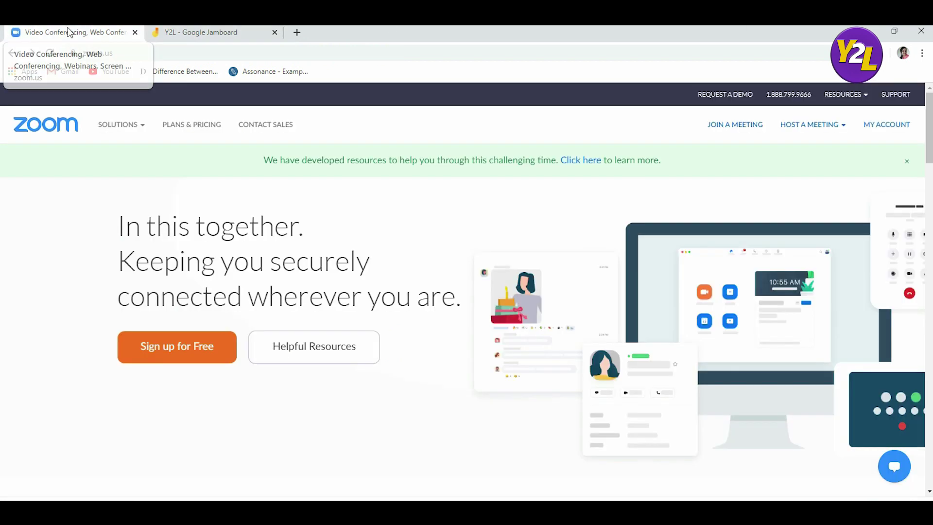
{"action": "left_click", "coordinate": [818, 131]}
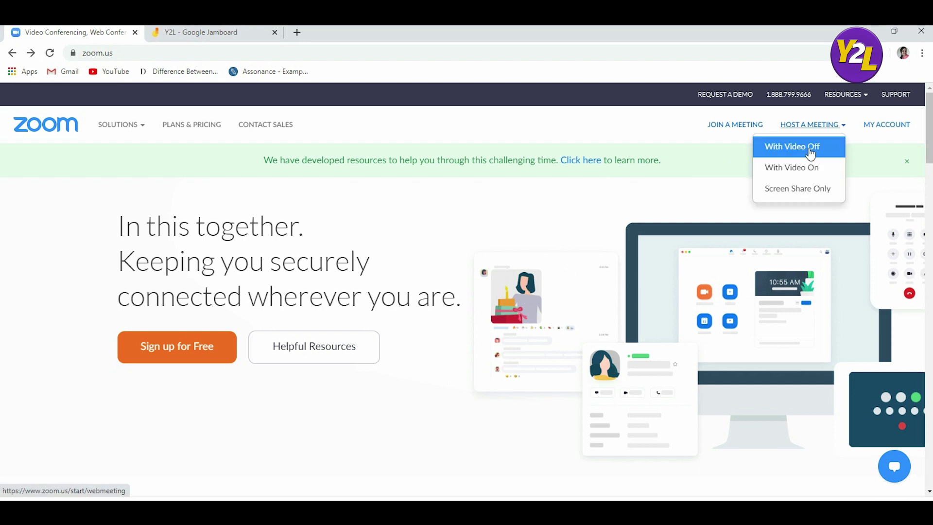
{"action": "left_click", "coordinate": [810, 154]}
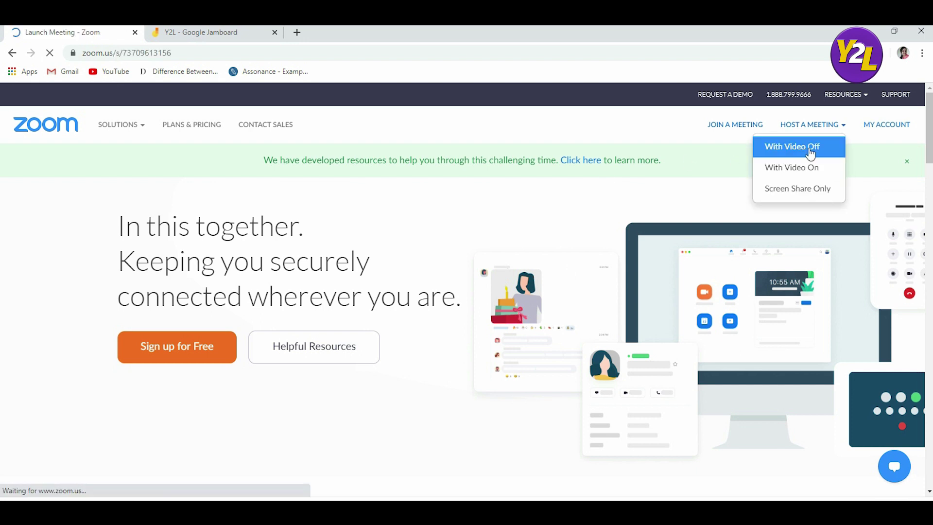
{"action": "left_click", "coordinate": [481, 134]}
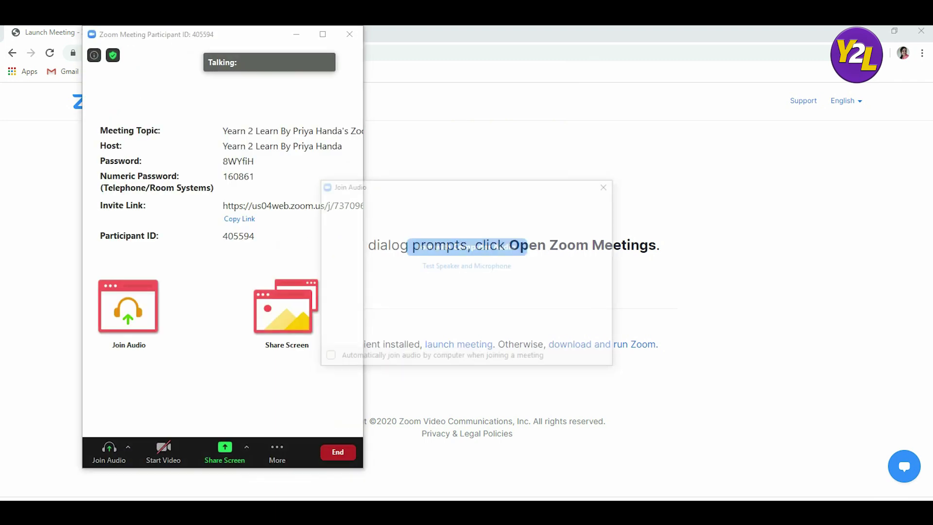
- Join the meeting with computer audio, mute the microphone and maximize the meeting window
{"action": "left_click", "coordinate": [492, 251]}
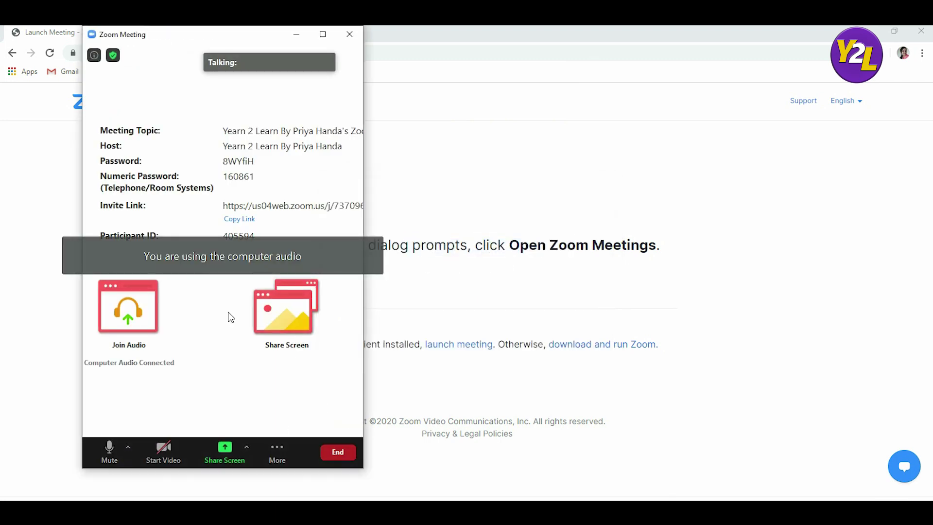
{"action": "left_click", "coordinate": [121, 448]}
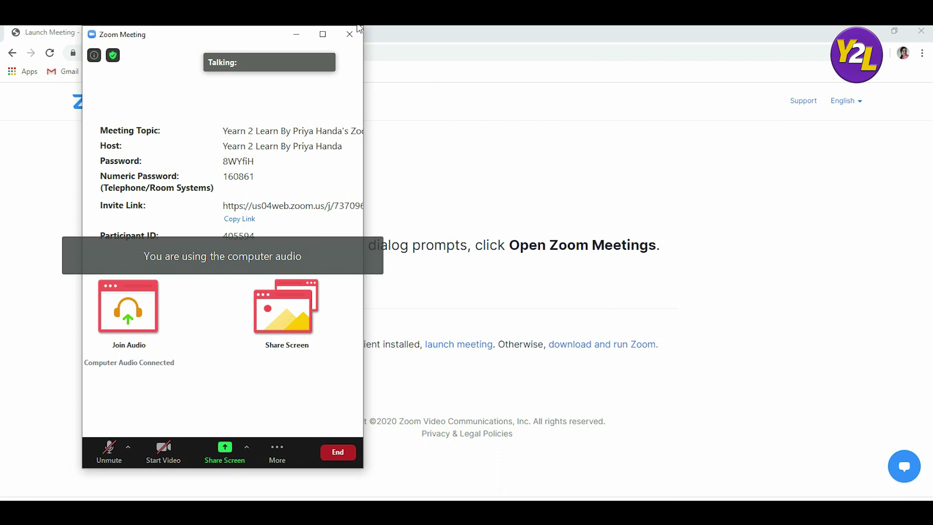
{"action": "left_click", "coordinate": [323, 34]}
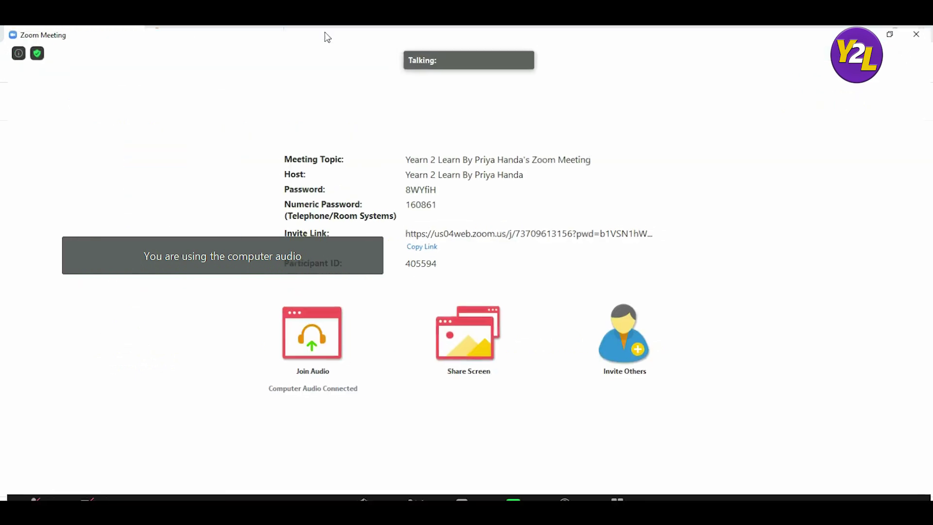
- Share the entire screen in the meeting and switch to the Y2L jam in the browser
{"action": "left_click", "coordinate": [480, 341]}
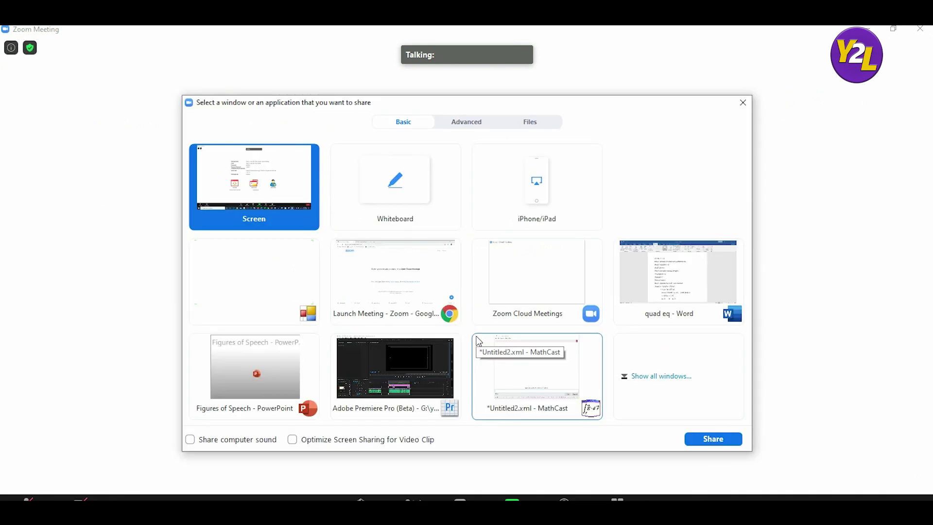
{"action": "left_click", "coordinate": [710, 439]}
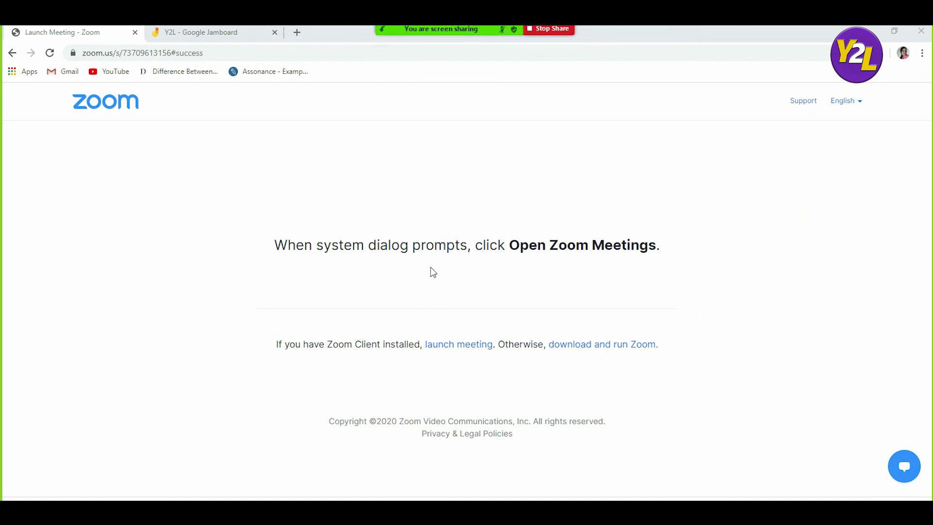
{"action": "left_click", "coordinate": [180, 37]}
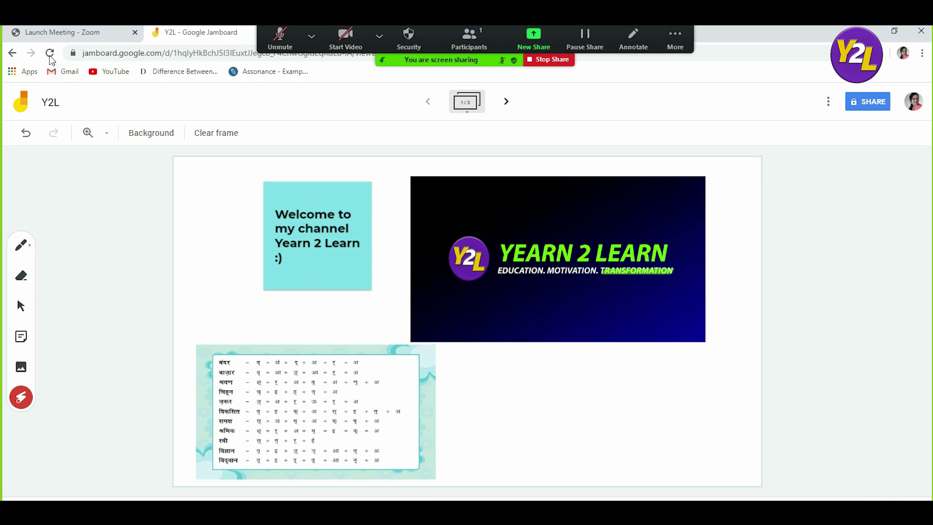
- Go back to the recent jams list, look through the Y2L jam's options and reopen that jam
{"action": "left_click", "coordinate": [9, 54]}
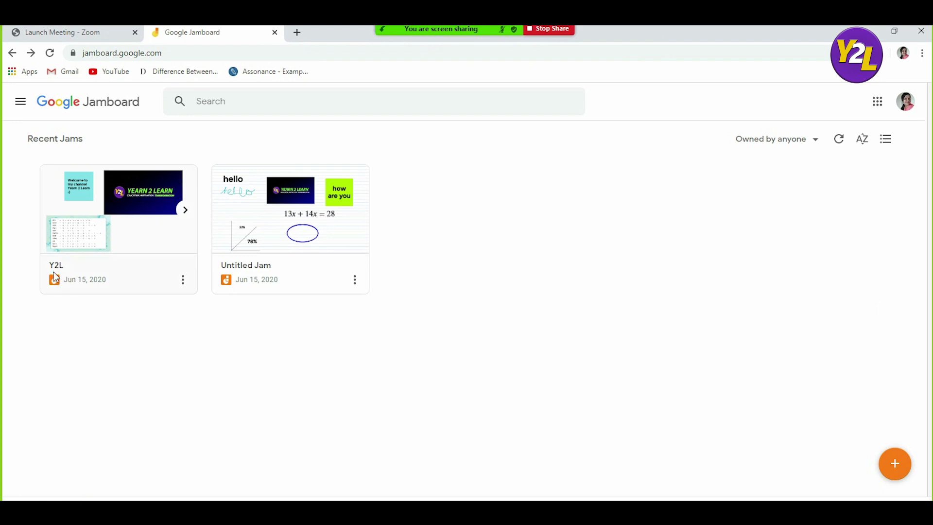
{"action": "left_click", "coordinate": [68, 256]}
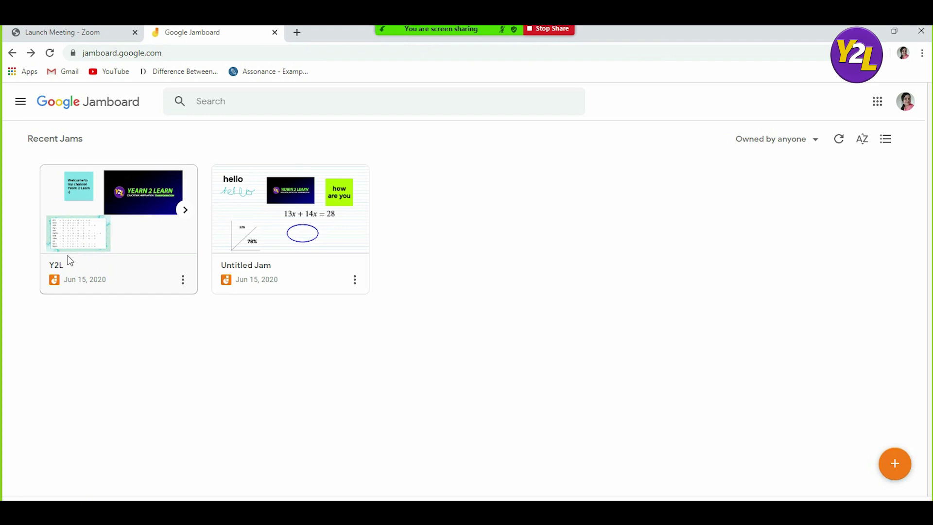
{"action": "left_click", "coordinate": [184, 280]}
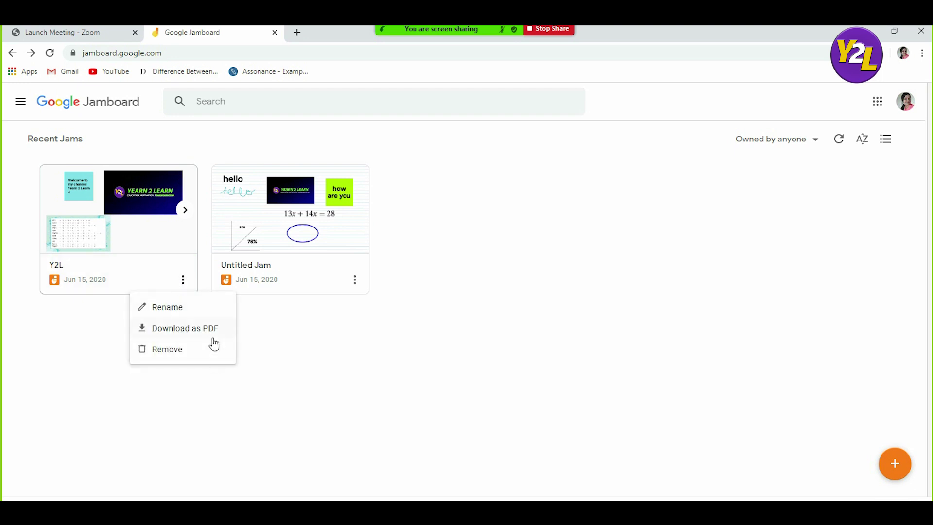
{"action": "left_click", "coordinate": [94, 233]}
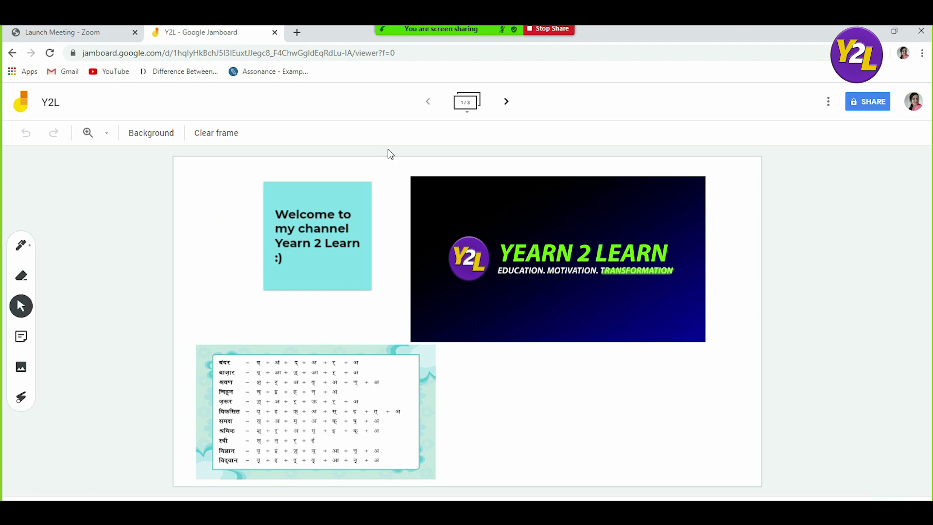
- Present the jam's frames while sharing, moving forward to the third frame and back to the first
{"action": "left_click", "coordinate": [504, 101]}
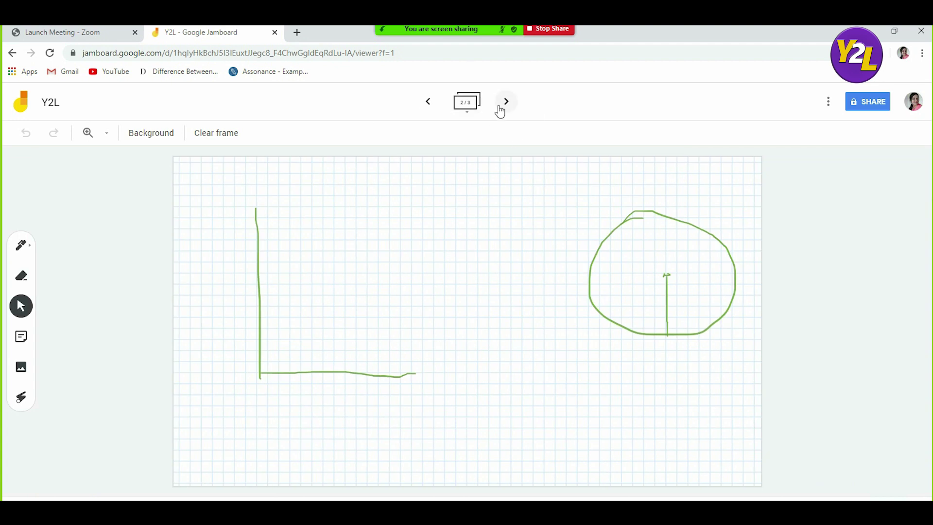
{"action": "left_click", "coordinate": [506, 101]}
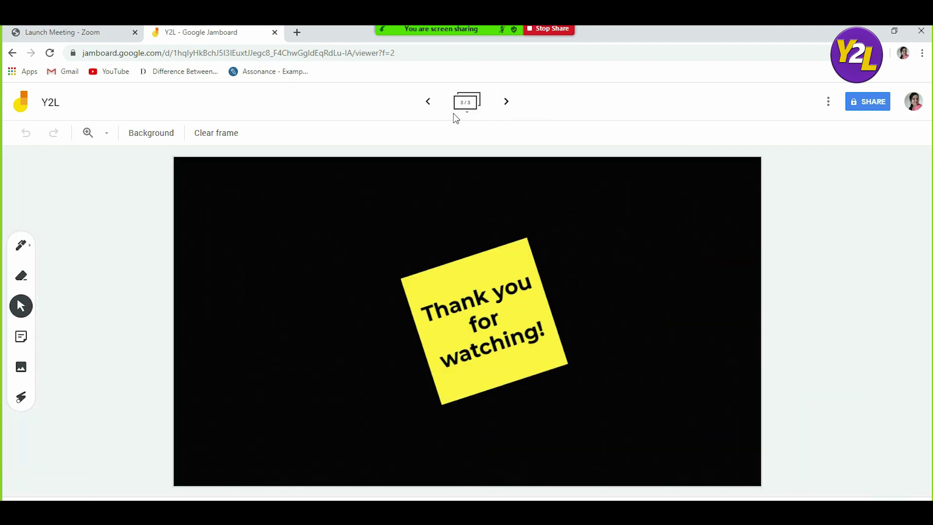
{"action": "left_click", "coordinate": [427, 102]}
{"action": "left_click", "coordinate": [427, 102]}
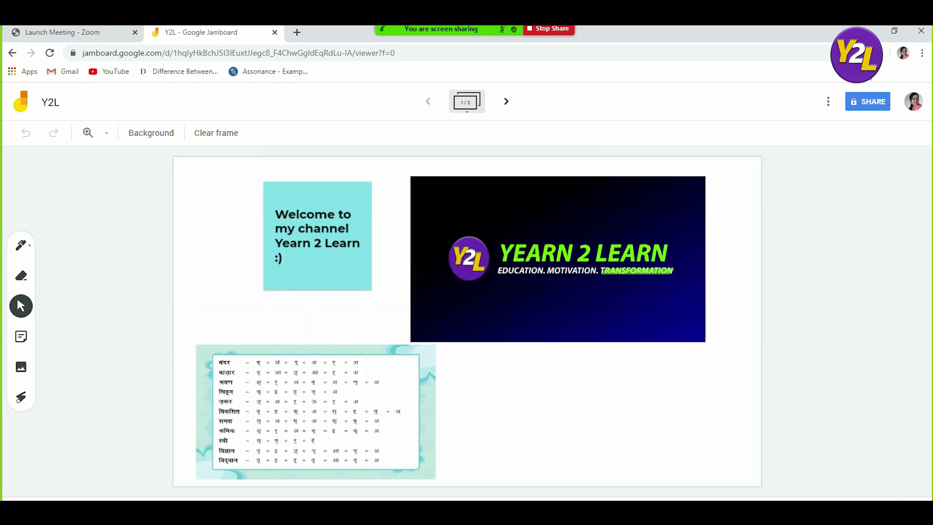
- Examine the Zoom meeting controls over the shared screen, including the audio and video options and the additional meeting options
{"action": "mouse_move", "coordinate": [400, 29]}
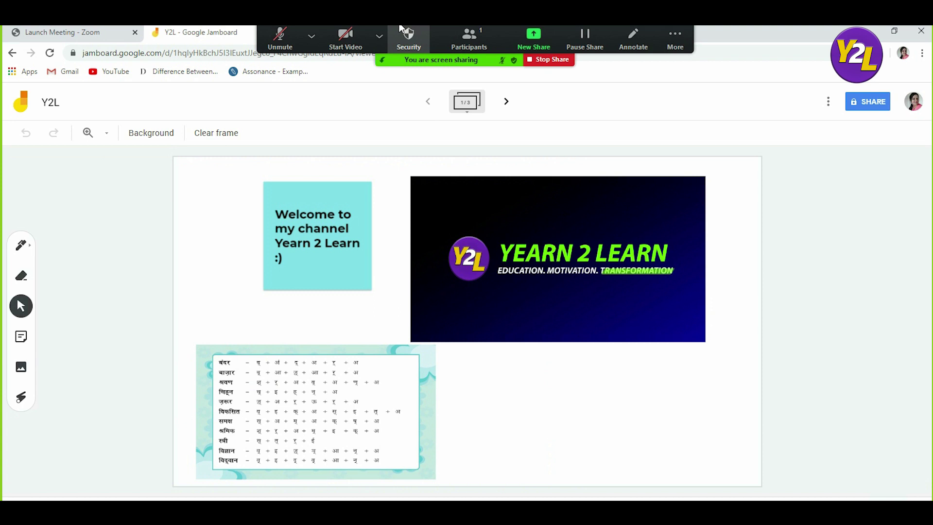
{"action": "left_click", "coordinate": [379, 36]}
{"action": "left_click", "coordinate": [312, 36]}
{"action": "left_click", "coordinate": [379, 36]}
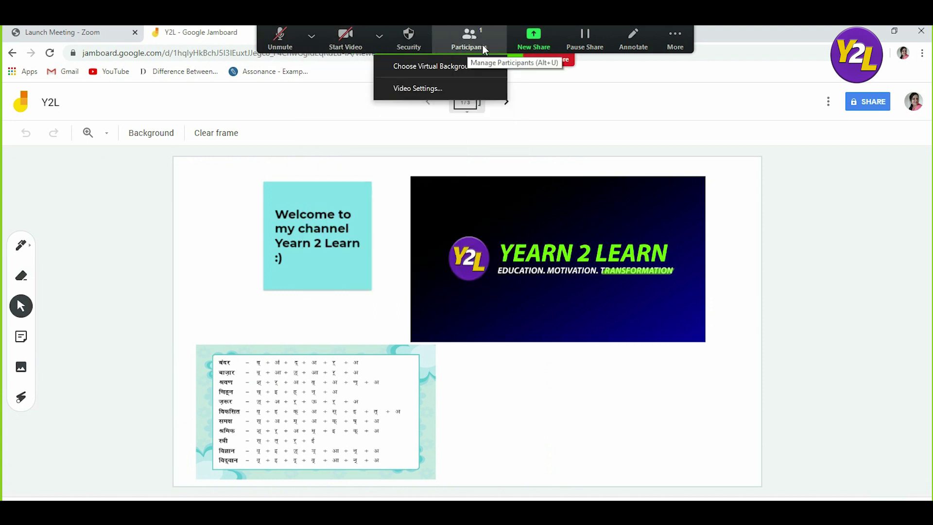
{"action": "left_click", "coordinate": [662, 41]}
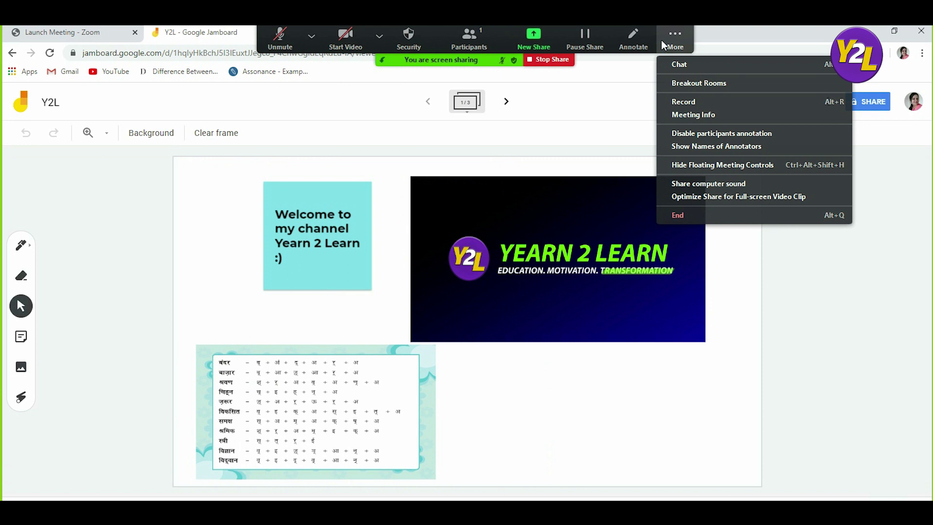
{"action": "left_click", "coordinate": [661, 40]}
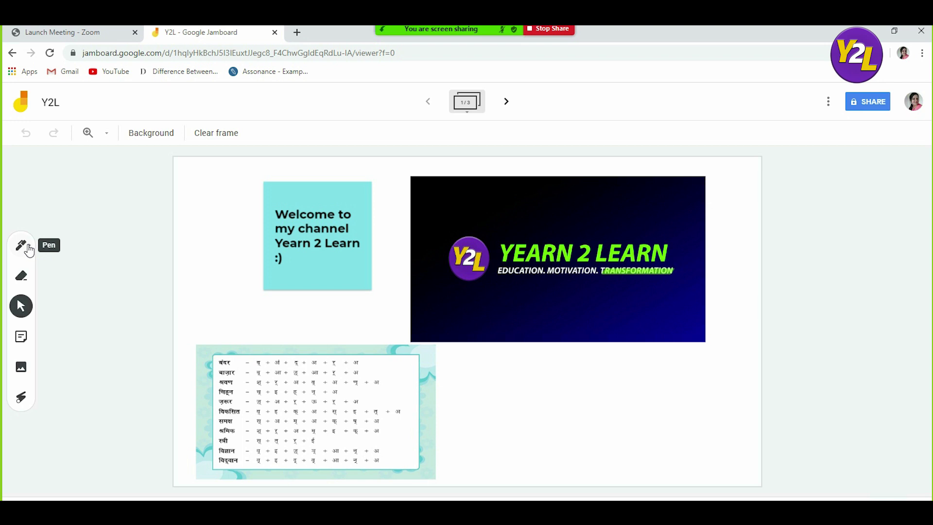
- Draw a freehand E-shaped stroke in turquoise with the Marker in the blank area below the logo image
{"action": "left_click", "coordinate": [27, 247]}
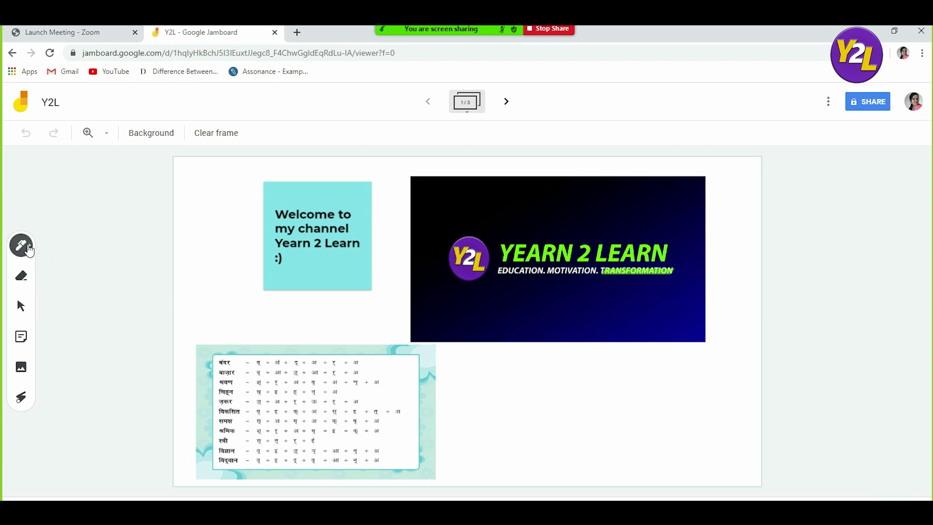
{"action": "left_click", "coordinate": [82, 245]}
{"action": "left_click", "coordinate": [82, 274]}
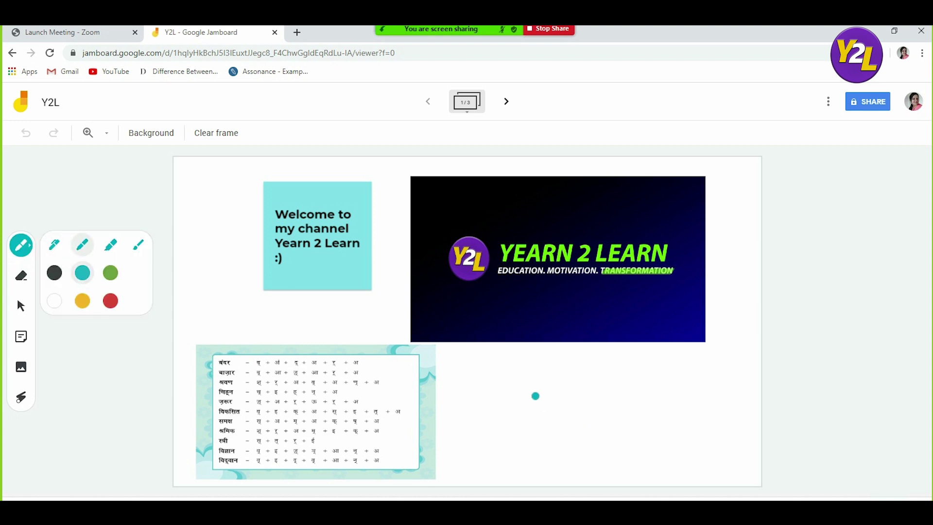
{"action": "mouse_move", "coordinate": [510, 384]}
{"action": "left_mouse_down"}
{"action": "mouse_move", "coordinate": [501, 383]}
{"action": "mouse_move", "coordinate": [498, 415]}
{"action": "mouse_move", "coordinate": [535, 423]}
{"action": "left_mouse_up"}
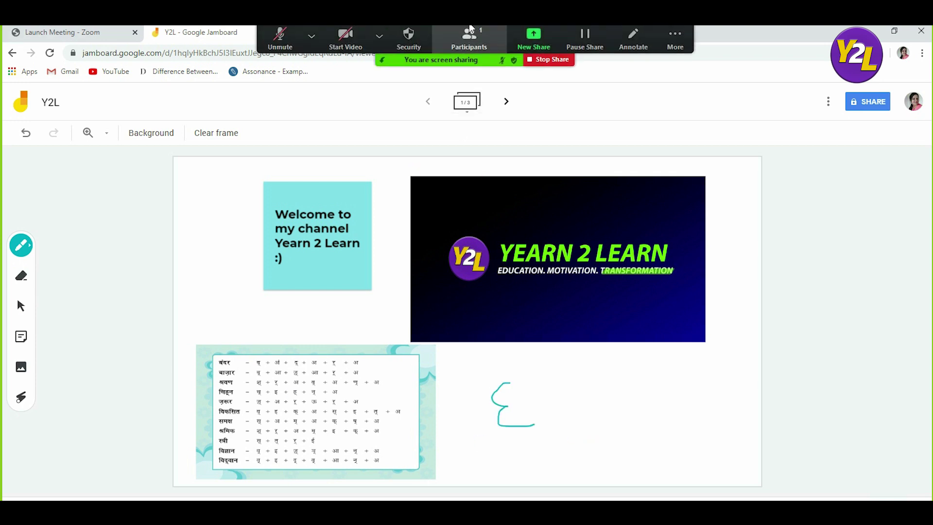
- Annotate the shared screen with a freehand blue E-shaped stroke beside the turquoise one and close the annotation tools
{"action": "left_click", "coordinate": [675, 31]}
{"action": "left_click", "coordinate": [637, 33]}
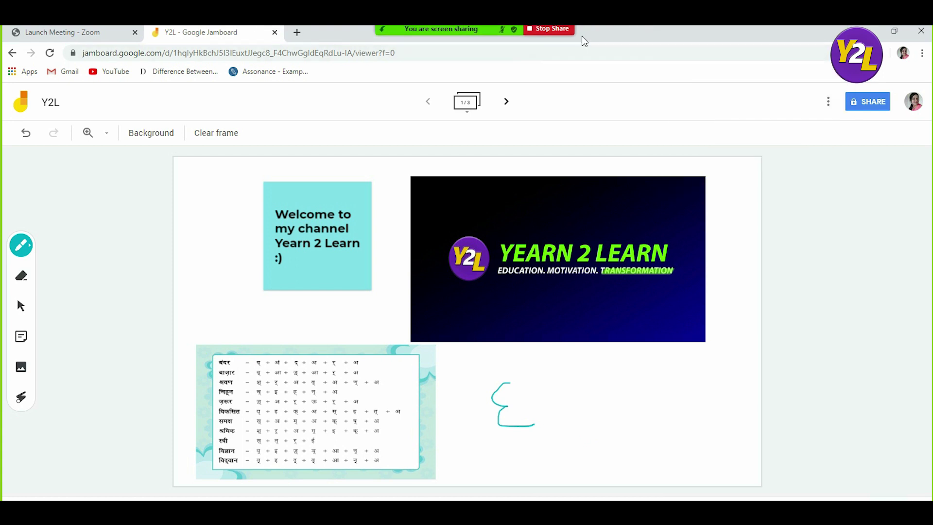
{"action": "mouse_move", "coordinate": [573, 27]}
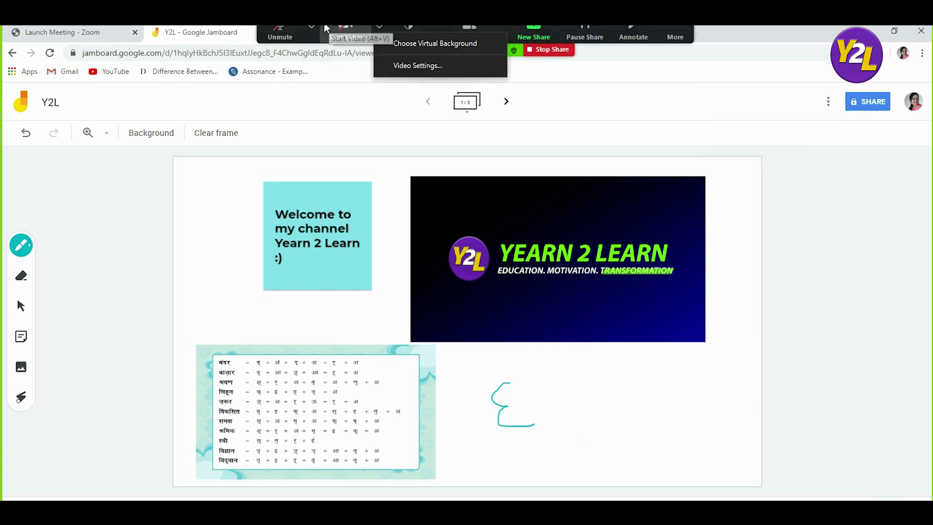
{"action": "left_click", "coordinate": [624, 39]}
{"action": "left_click", "coordinate": [461, 95]}
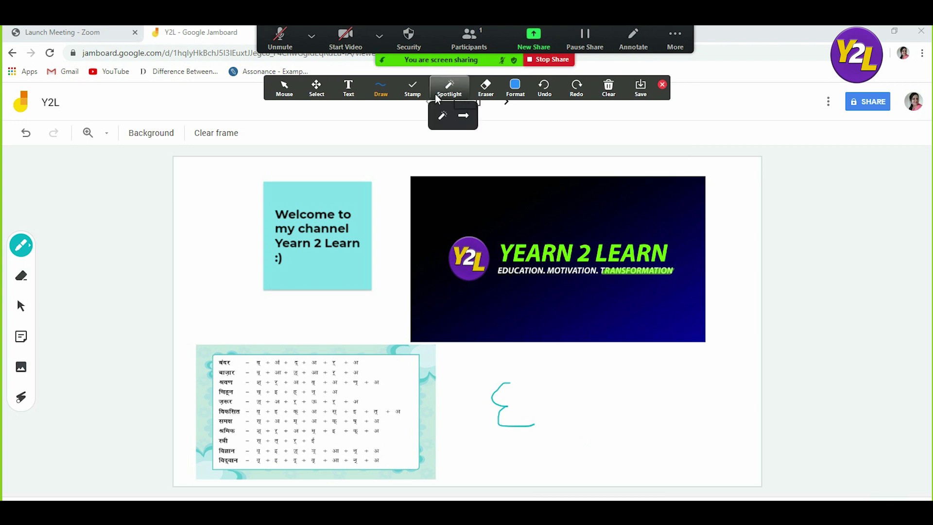
{"action": "left_click", "coordinate": [381, 88]}
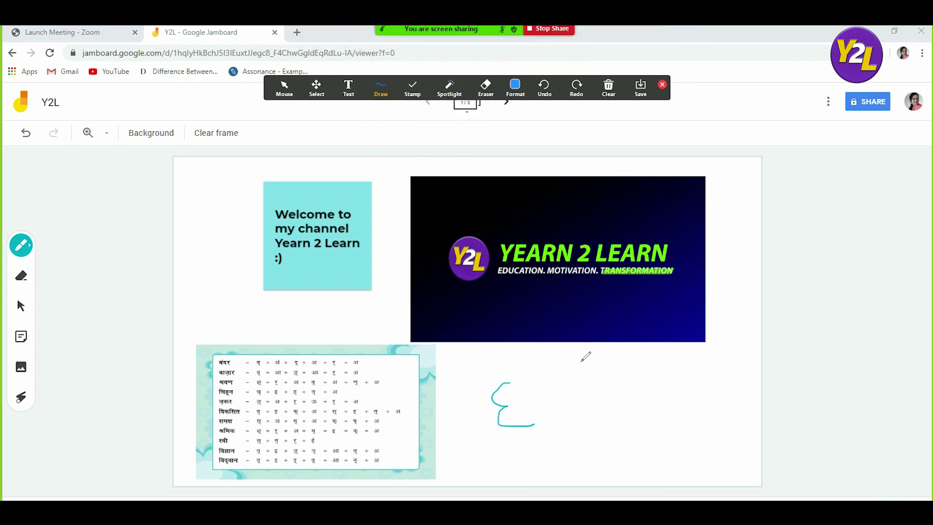
{"action": "mouse_move", "coordinate": [610, 369]}
{"action": "left_mouse_down"}
{"action": "mouse_move", "coordinate": [595, 367]}
{"action": "mouse_move", "coordinate": [578, 398]}
{"action": "mouse_move", "coordinate": [619, 404]}
{"action": "left_mouse_up"}
{"action": "left_click", "coordinate": [662, 86]}
- Go through the jam's frames up to the third one and return to the first frame
{"action": "left_click", "coordinate": [506, 102]}
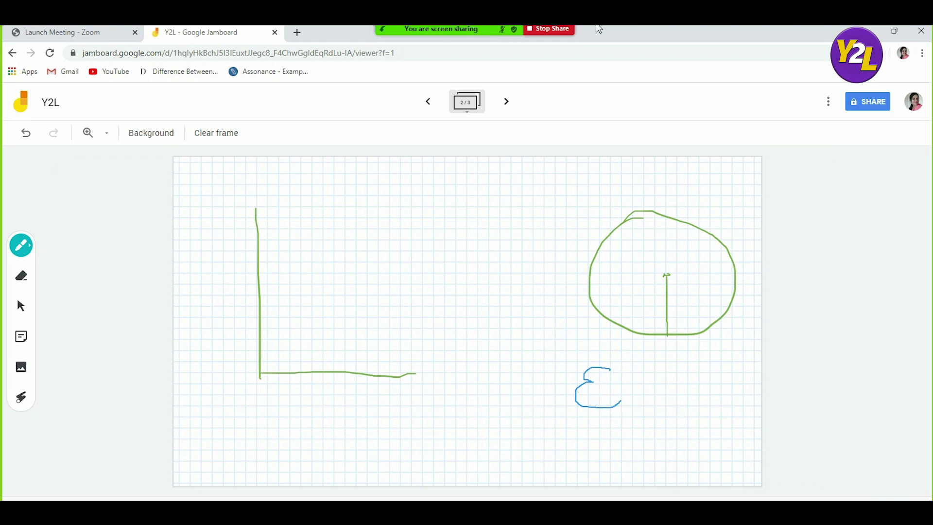
{"action": "left_click", "coordinate": [509, 112]}
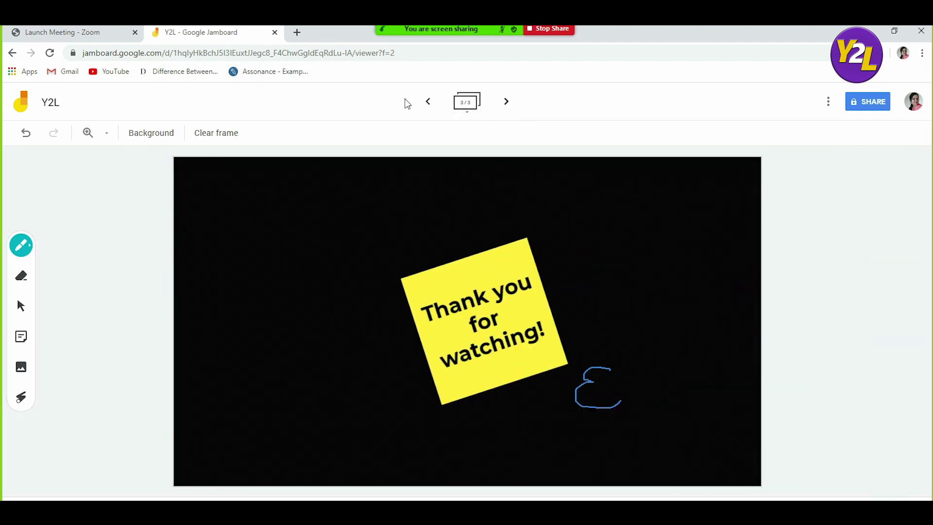
{"action": "left_click", "coordinate": [426, 102]}
{"action": "left_click", "coordinate": [426, 102]}
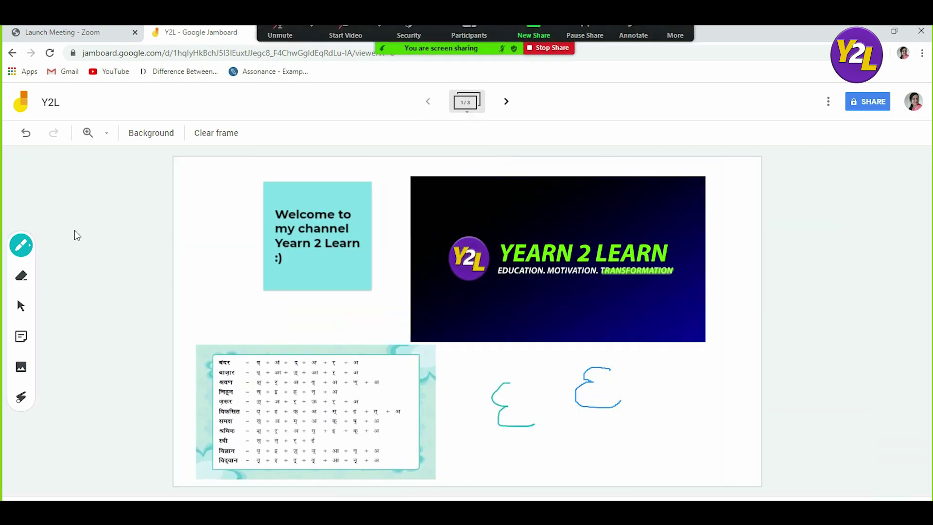
- Draw blue freehand annotation loops around the Y2L logo and over the welcome sticky note, and move on to the third frame
{"action": "left_click", "coordinate": [630, 37]}
{"action": "mouse_move", "coordinate": [506, 227]}
{"action": "left_mouse_down"}
{"action": "mouse_move", "coordinate": [568, 302]}
{"action": "mouse_move", "coordinate": [489, 248]}
{"action": "left_mouse_up"}
{"action": "mouse_move", "coordinate": [335, 242]}
{"action": "left_mouse_down"}
{"action": "mouse_move", "coordinate": [286, 355]}
{"action": "mouse_move", "coordinate": [330, 181]}
{"action": "left_mouse_up"}
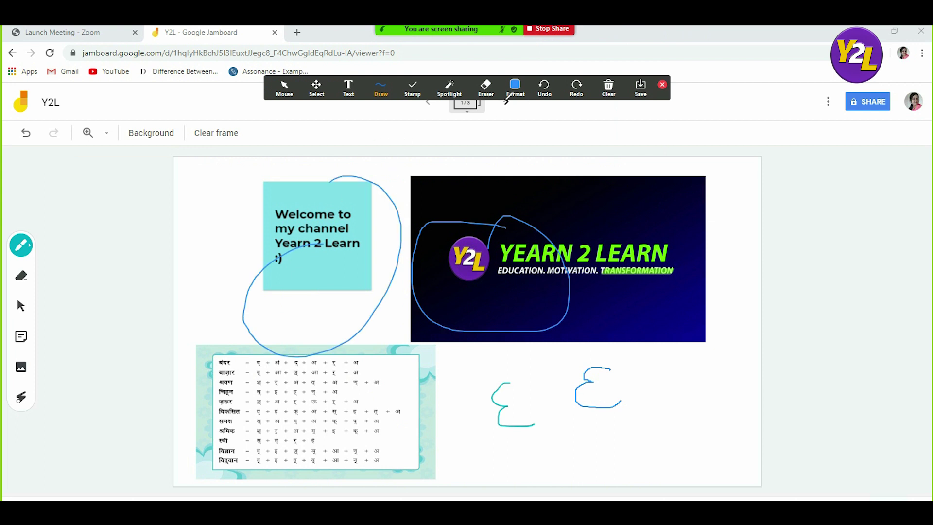
{"action": "left_click", "coordinate": [662, 84]}
{"action": "left_click", "coordinate": [506, 102]}
{"action": "left_click", "coordinate": [506, 102]}
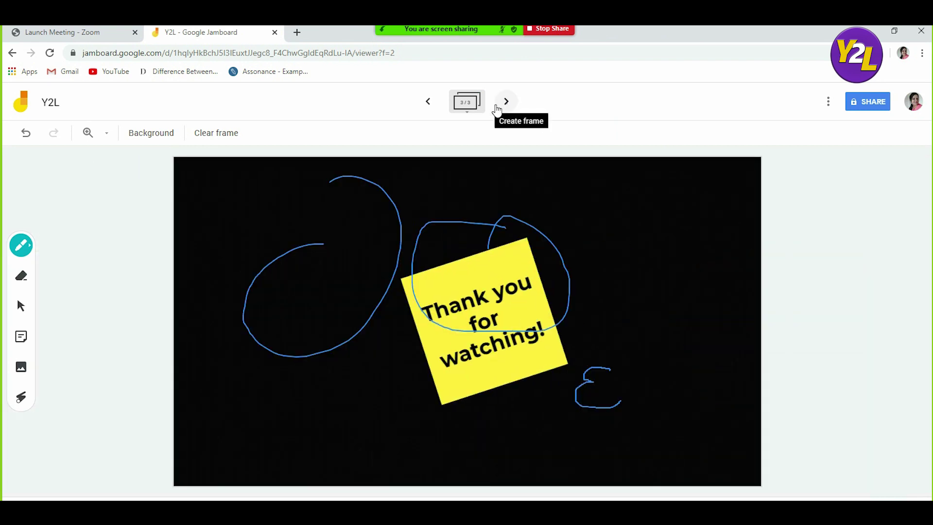
- Erase the two blue loops and the blue E-shaped stroke from the shared screen with the annotation Eraser
{"action": "mouse_move", "coordinate": [489, 25]}
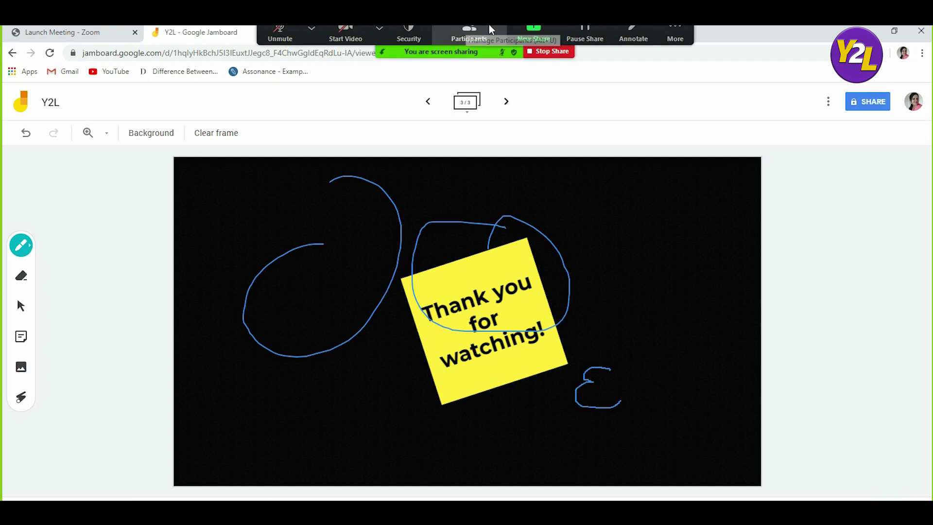
{"action": "left_click", "coordinate": [633, 39]}
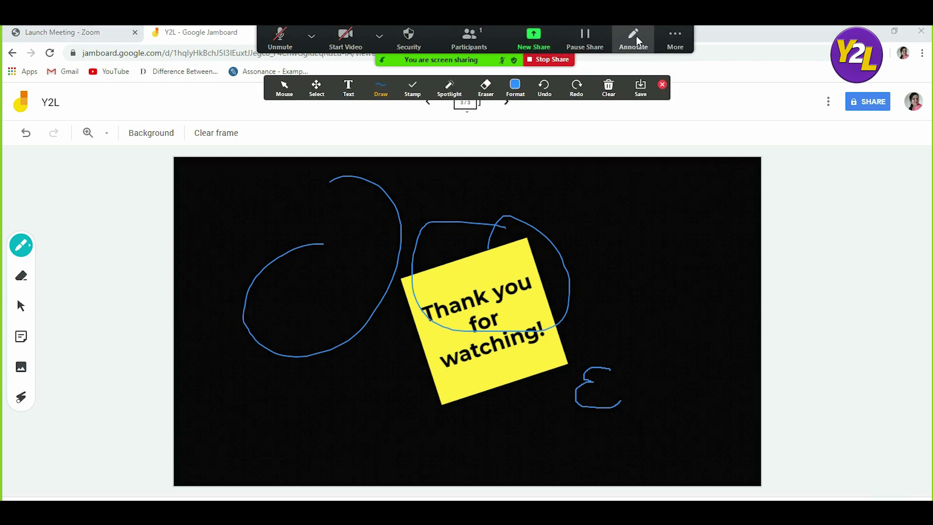
{"action": "left_click", "coordinate": [488, 90]}
{"action": "left_click", "coordinate": [330, 182]}
{"action": "left_click", "coordinate": [418, 227]}
{"action": "left_click", "coordinate": [595, 393]}
- Look over the meeting controls and annotation options, close the annotation tools and return to the first frame
{"action": "mouse_move", "coordinate": [595, 35]}
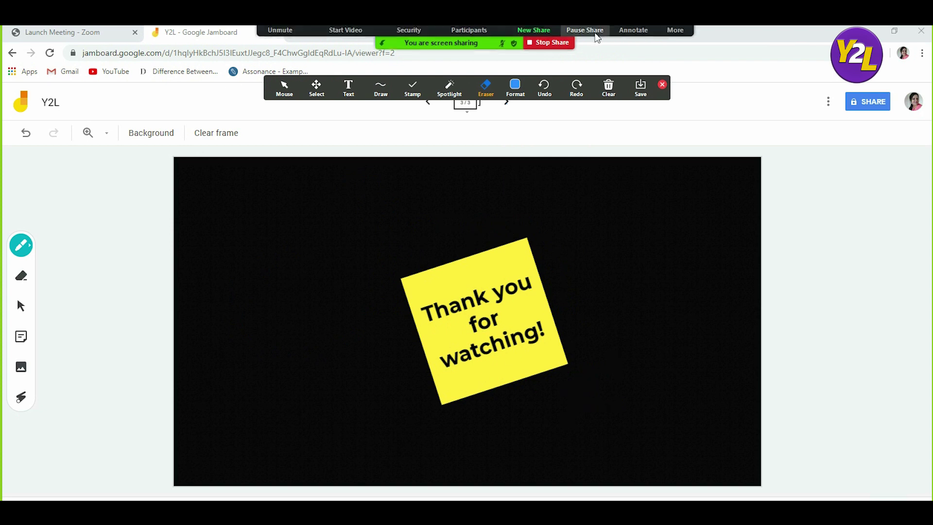
{"action": "left_click", "coordinate": [379, 35]}
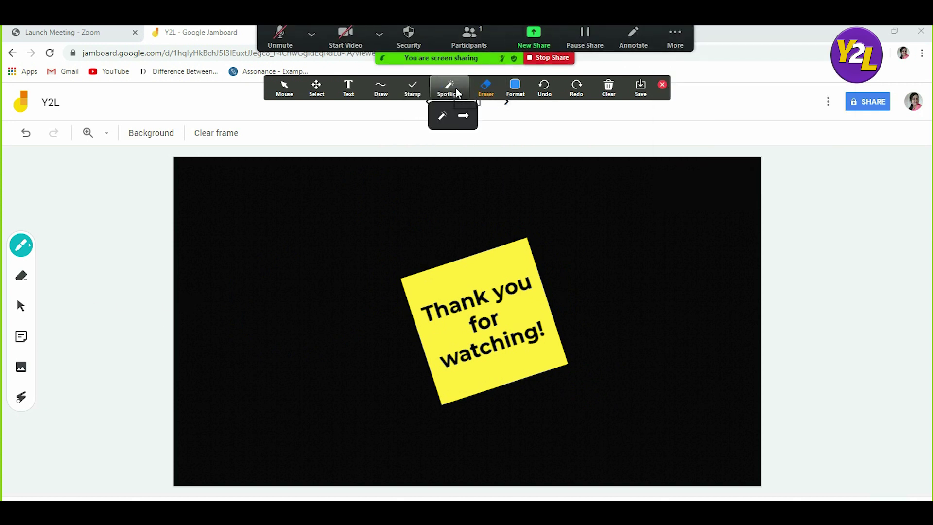
{"action": "mouse_move", "coordinate": [510, 98]}
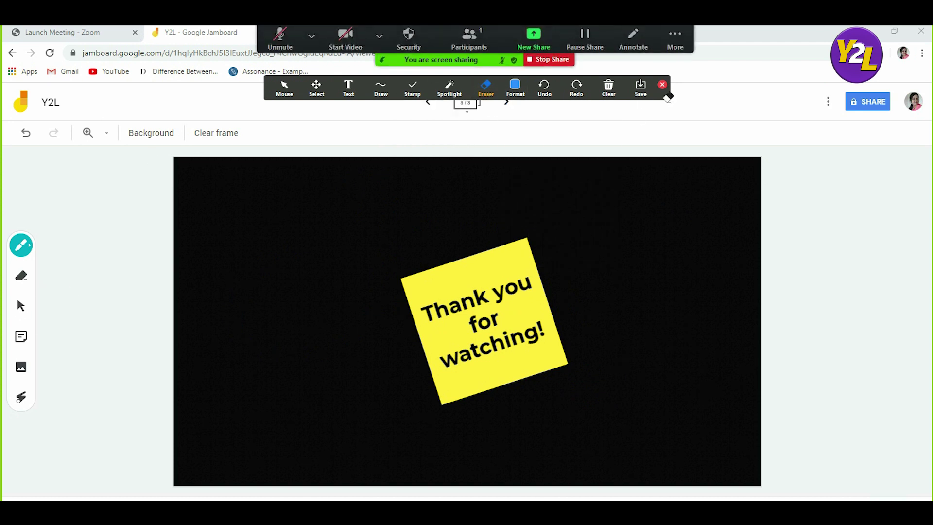
{"action": "left_click", "coordinate": [663, 85]}
{"action": "left_click", "coordinate": [424, 101]}
{"action": "left_click", "coordinate": [424, 101]}
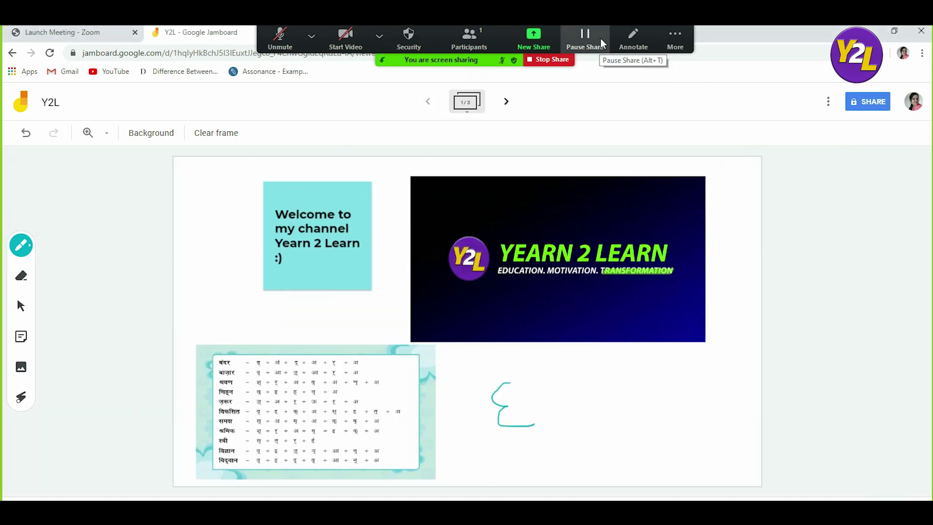
{"action": "left_click", "coordinate": [632, 38]}
{"action": "left_click", "coordinate": [486, 91]}
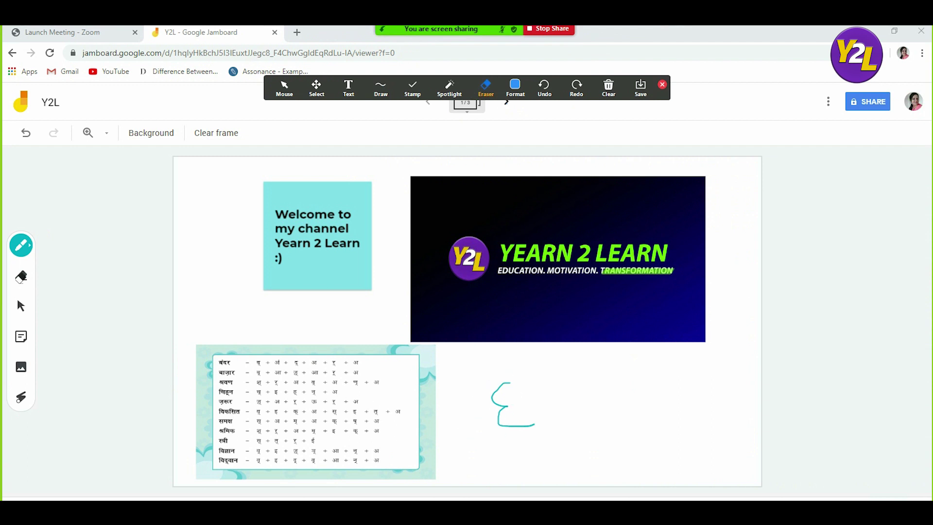
{"action": "left_click", "coordinate": [664, 87]}
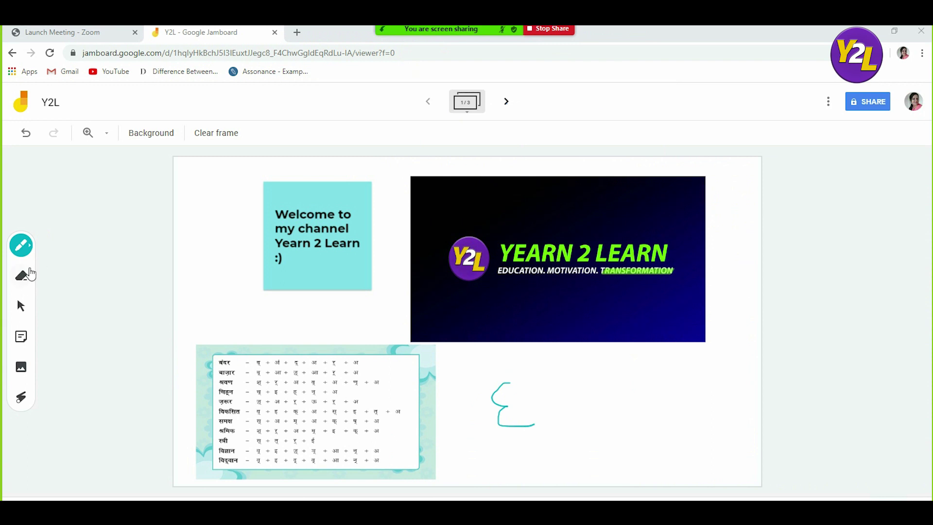
- Erase the turquoise E-shaped stroke below the logo image with Jamboard's own Eraser
{"action": "left_click", "coordinate": [28, 276]}
{"action": "mouse_move", "coordinate": [495, 379]}
{"action": "left_mouse_down"}
{"action": "mouse_move", "coordinate": [499, 411]}
{"action": "mouse_move", "coordinate": [508, 383]}
{"action": "mouse_move", "coordinate": [490, 395]}
{"action": "mouse_move", "coordinate": [498, 416]}
{"action": "mouse_move", "coordinate": [529, 427]}
{"action": "mouse_move", "coordinate": [497, 426]}
{"action": "left_mouse_up"}
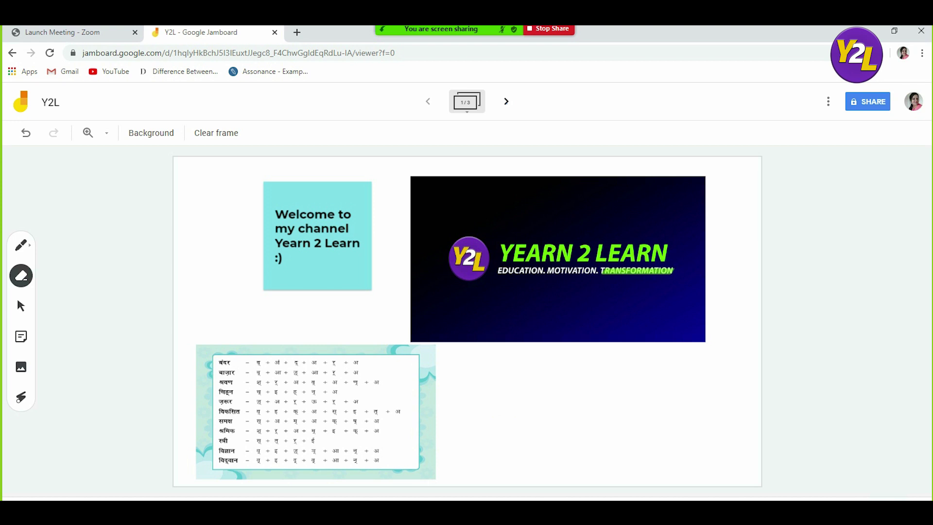